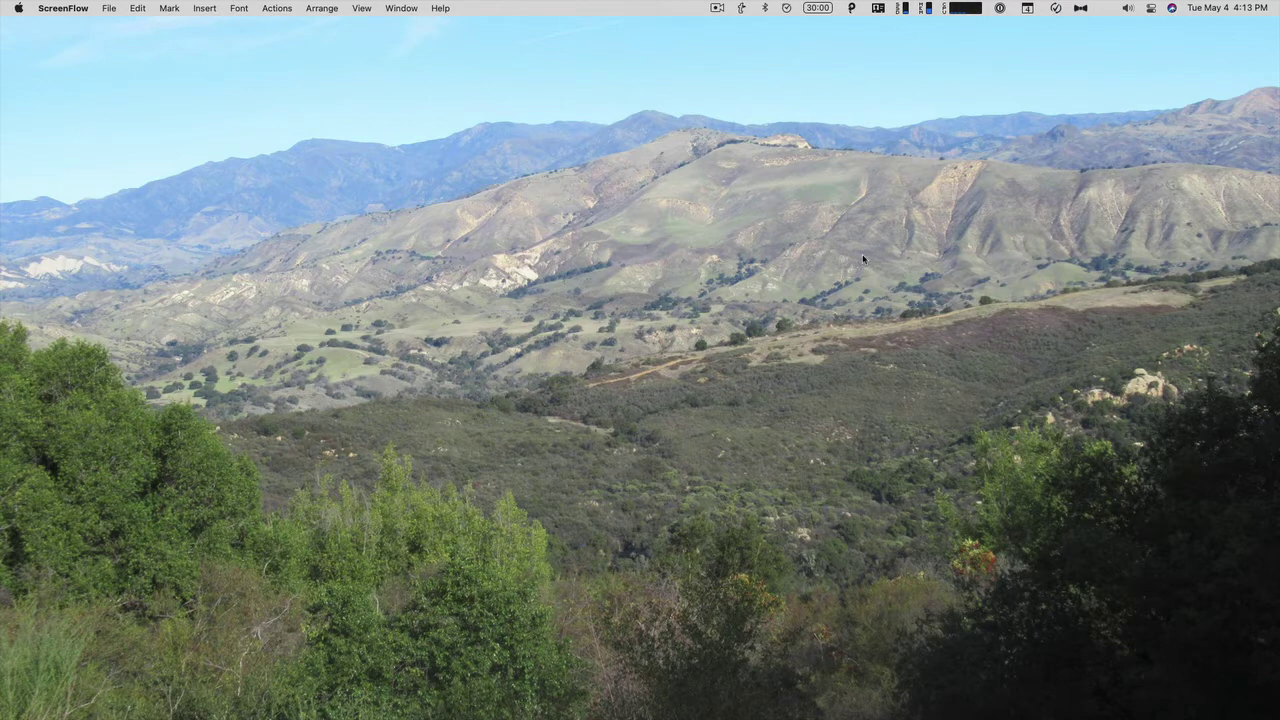
Step: Reveal the hidden menu bar items and hide them again
click(677, 16)
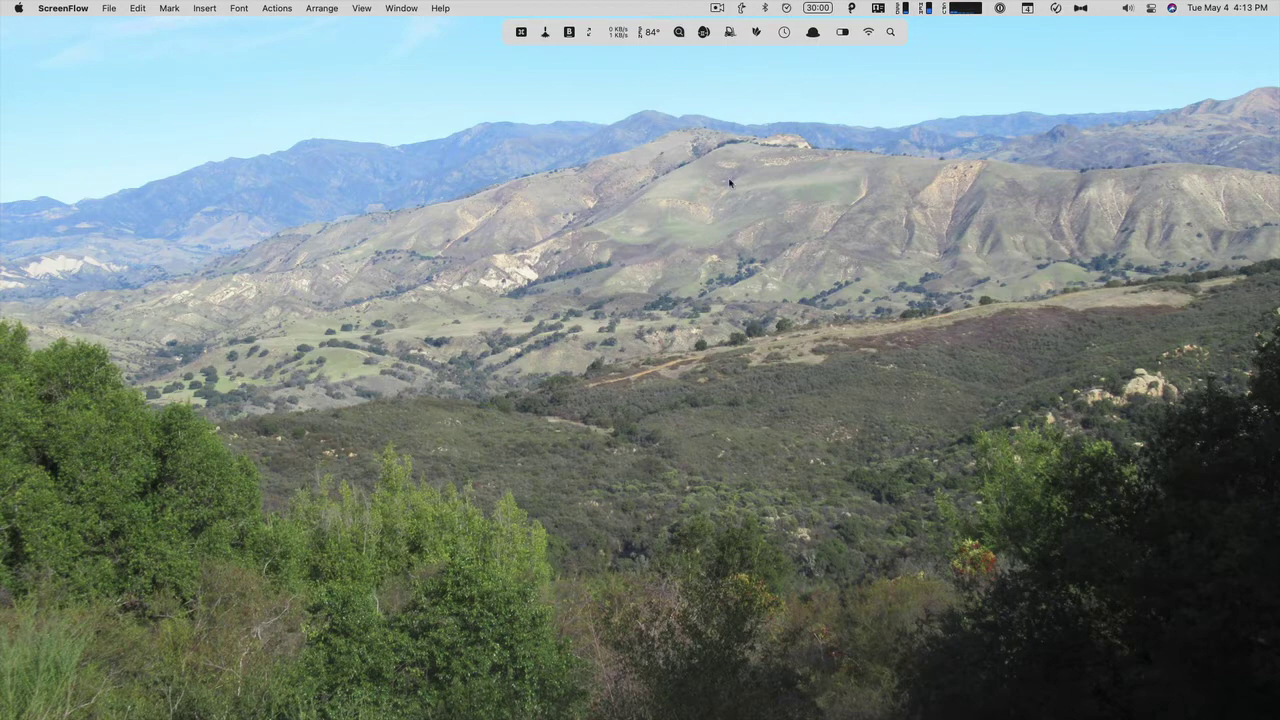
click(739, 200)
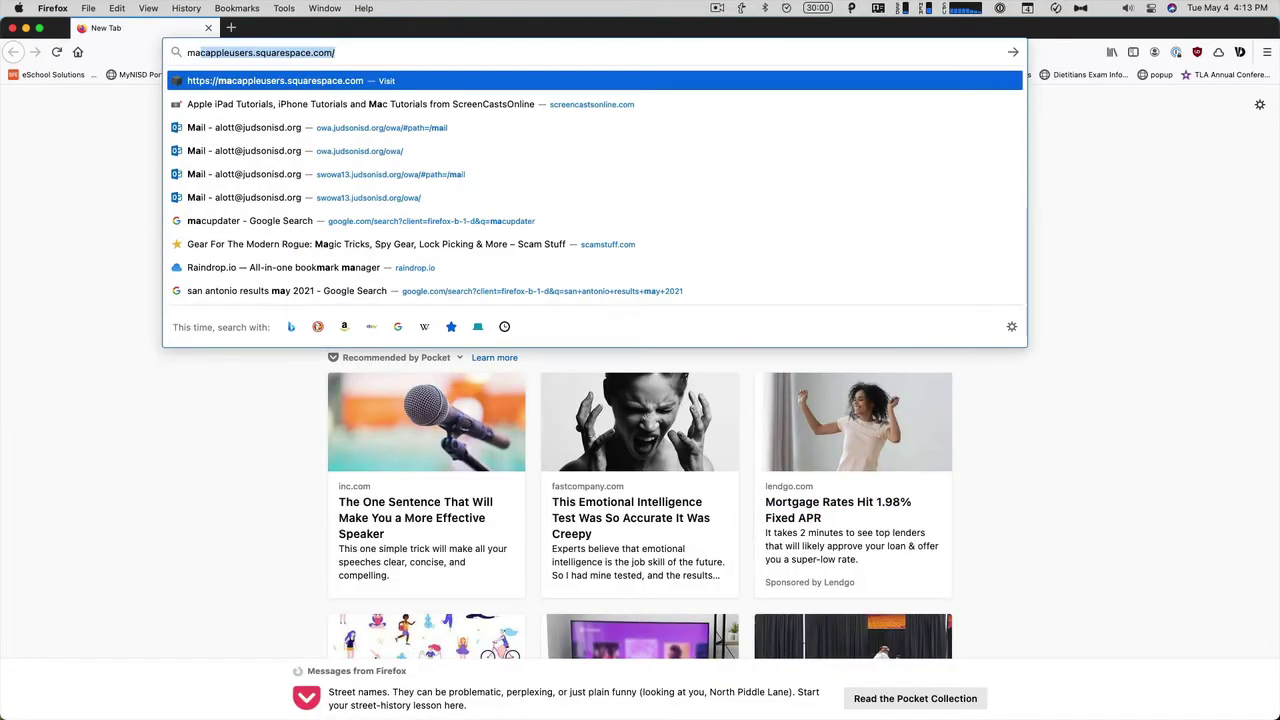
Step: Open macbartender.com in Firefox to view the Bartender 4 page, and quit the browser
text(nder.com)
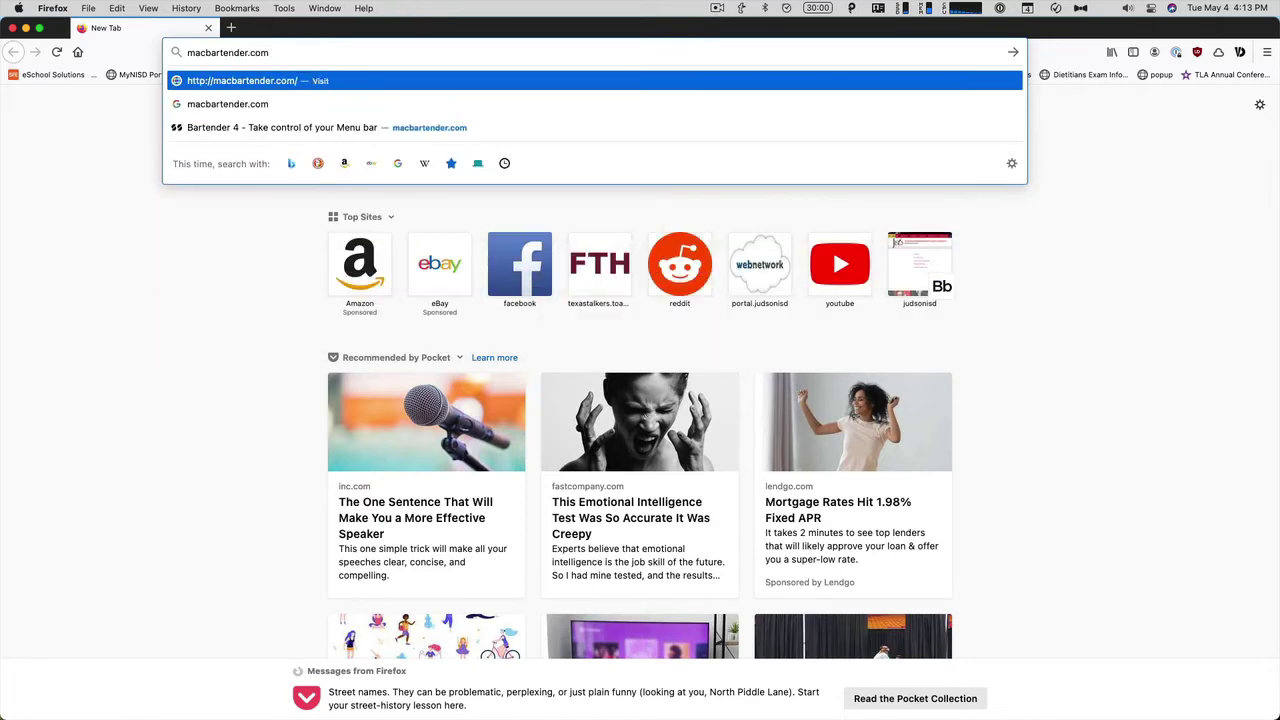
key(Return)
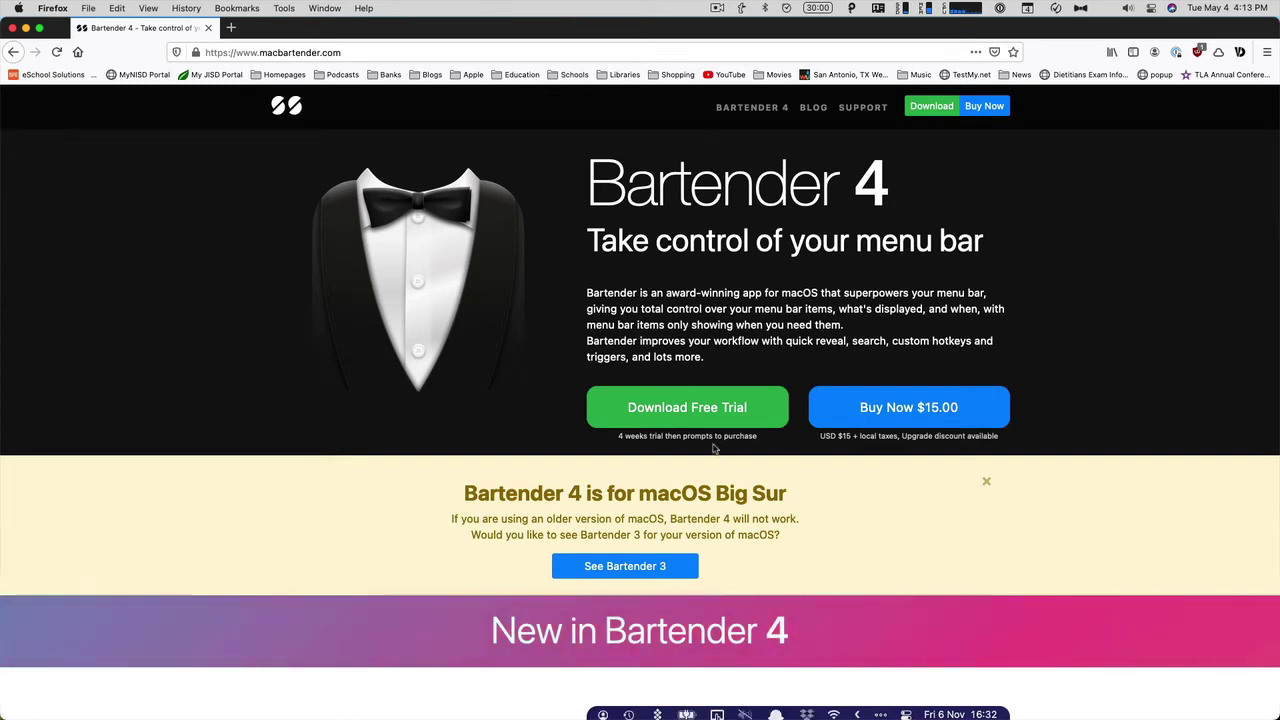
key(super+q)
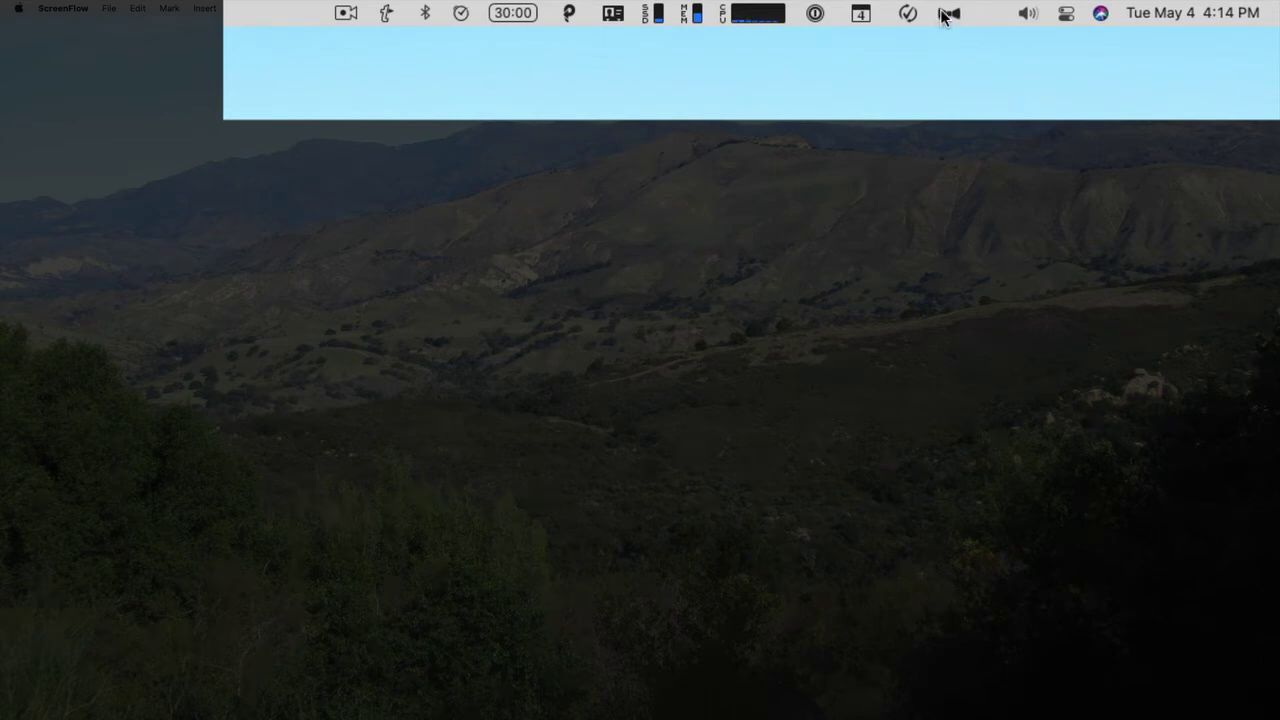
Step: Open Bartender's preferences at the General settings
right_click(945, 15)
click(1103, 28)
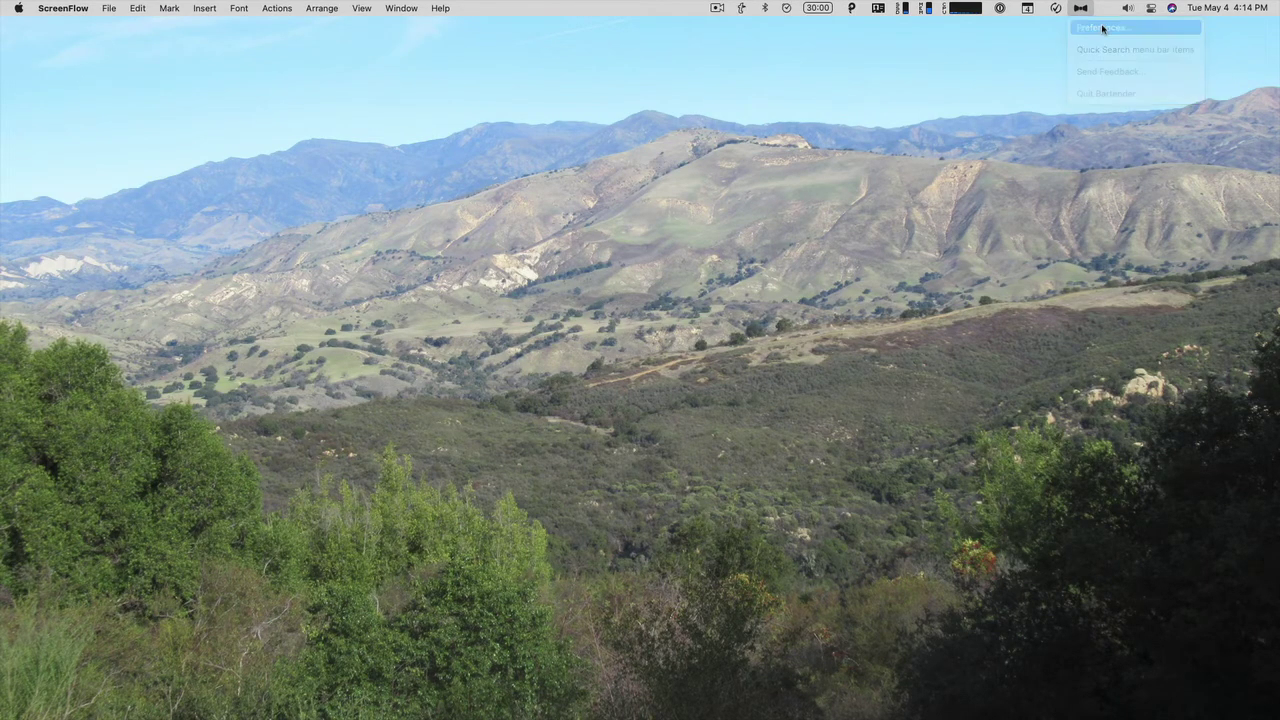
click(287, 128)
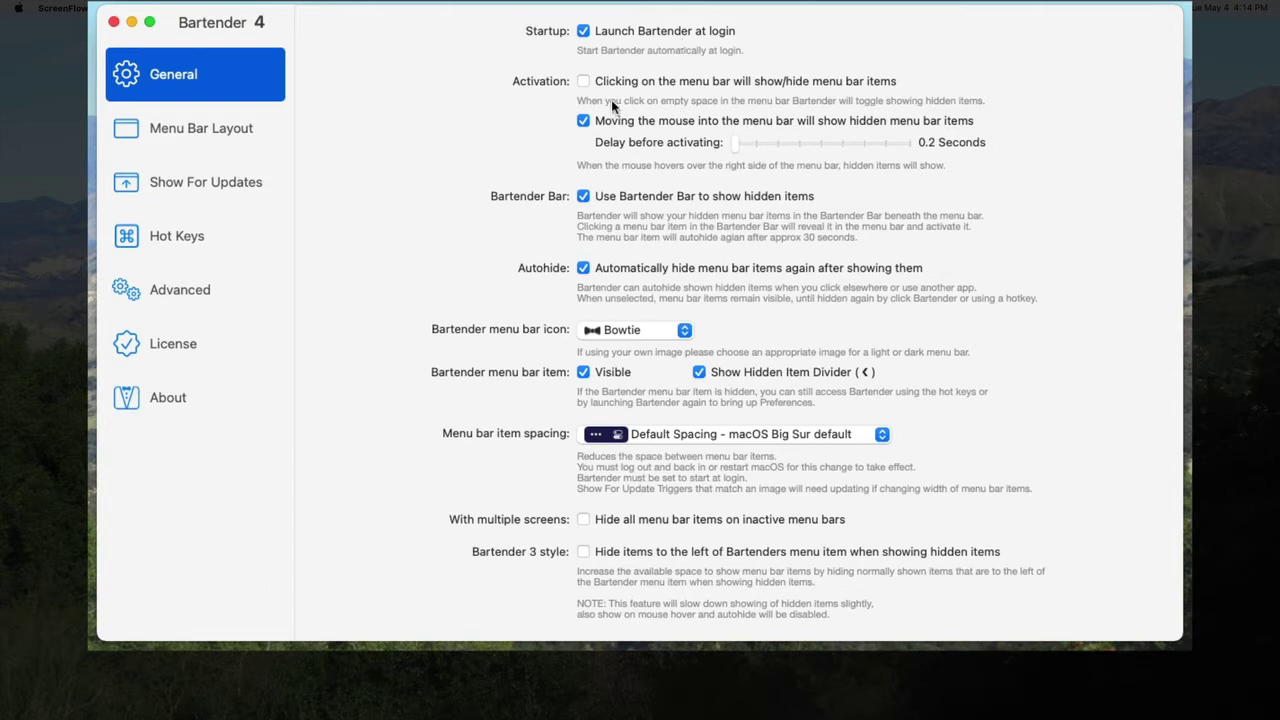
Step: Switch activation from moving the mouse to clicking on the menu bar, and test it on the empty bar and the Bartender icon
click(583, 120)
click(582, 82)
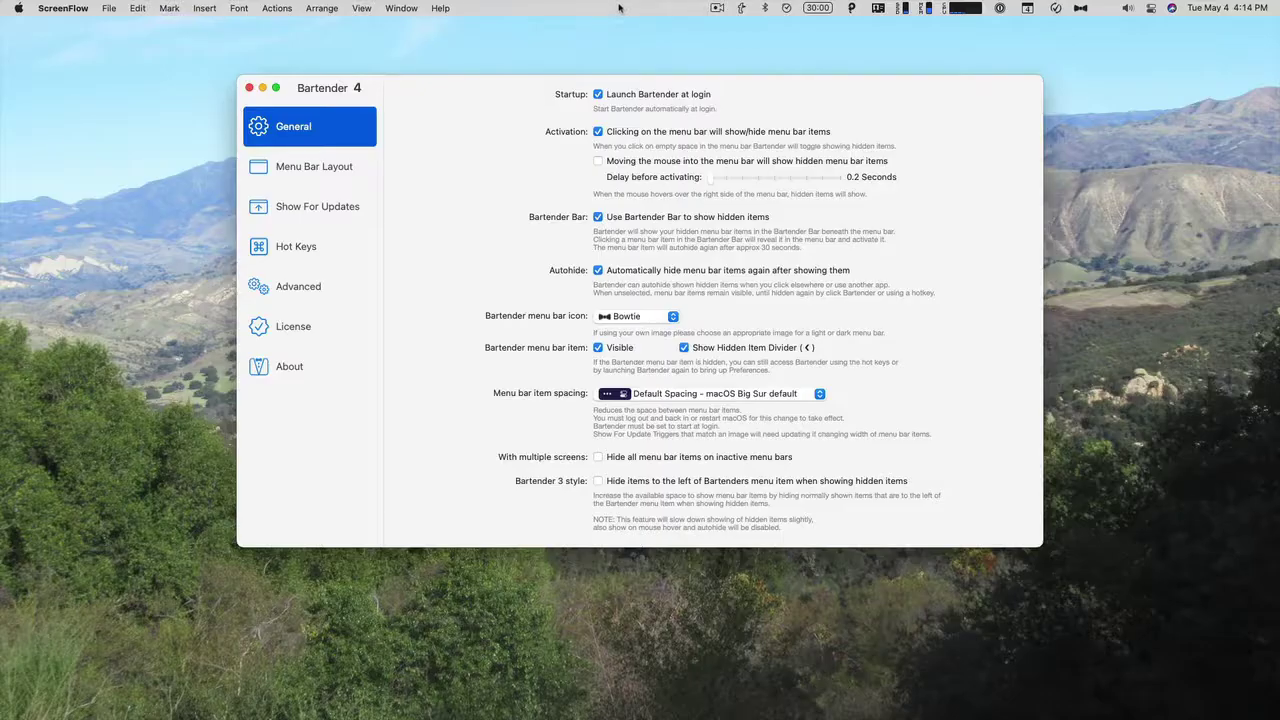
click(617, 8)
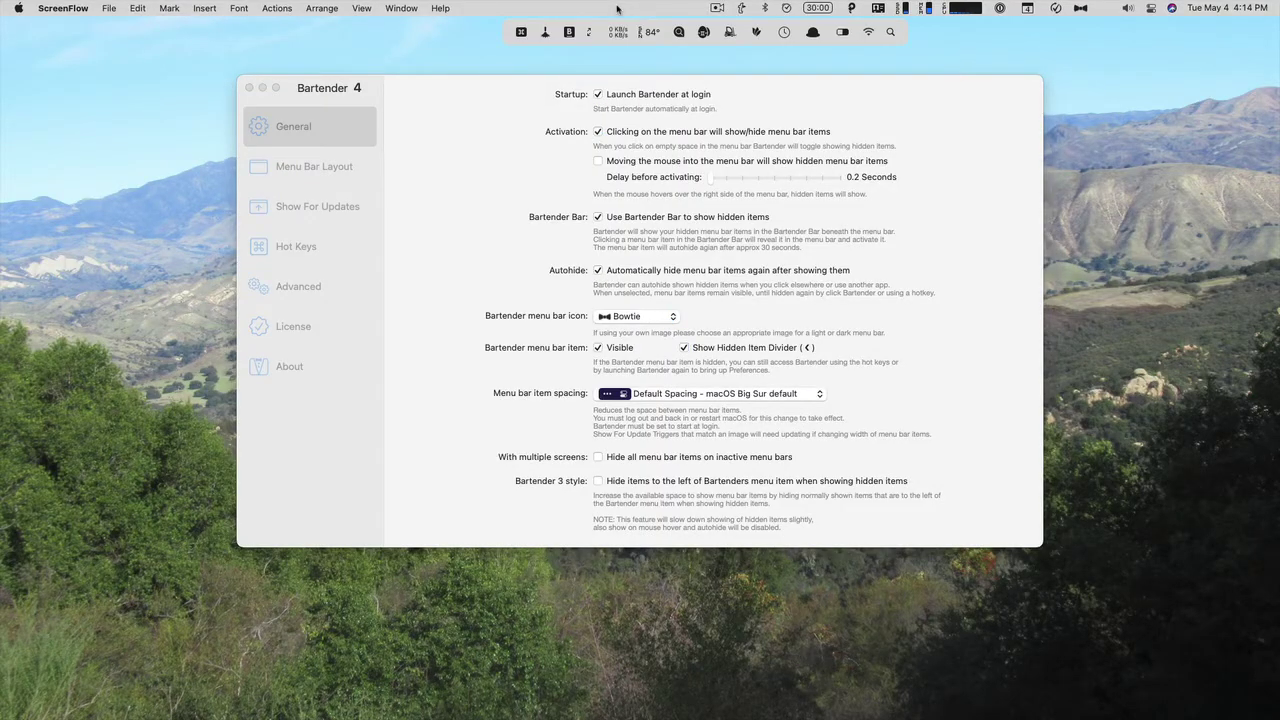
click(617, 8)
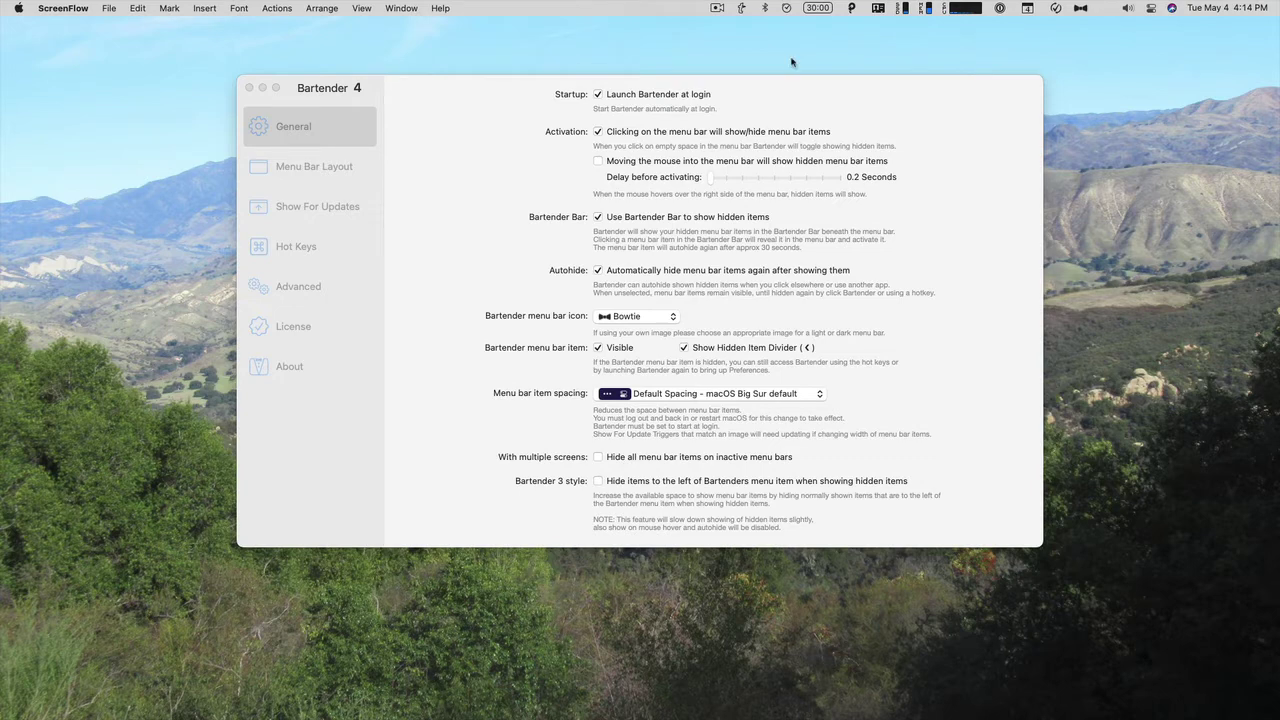
click(1080, 9)
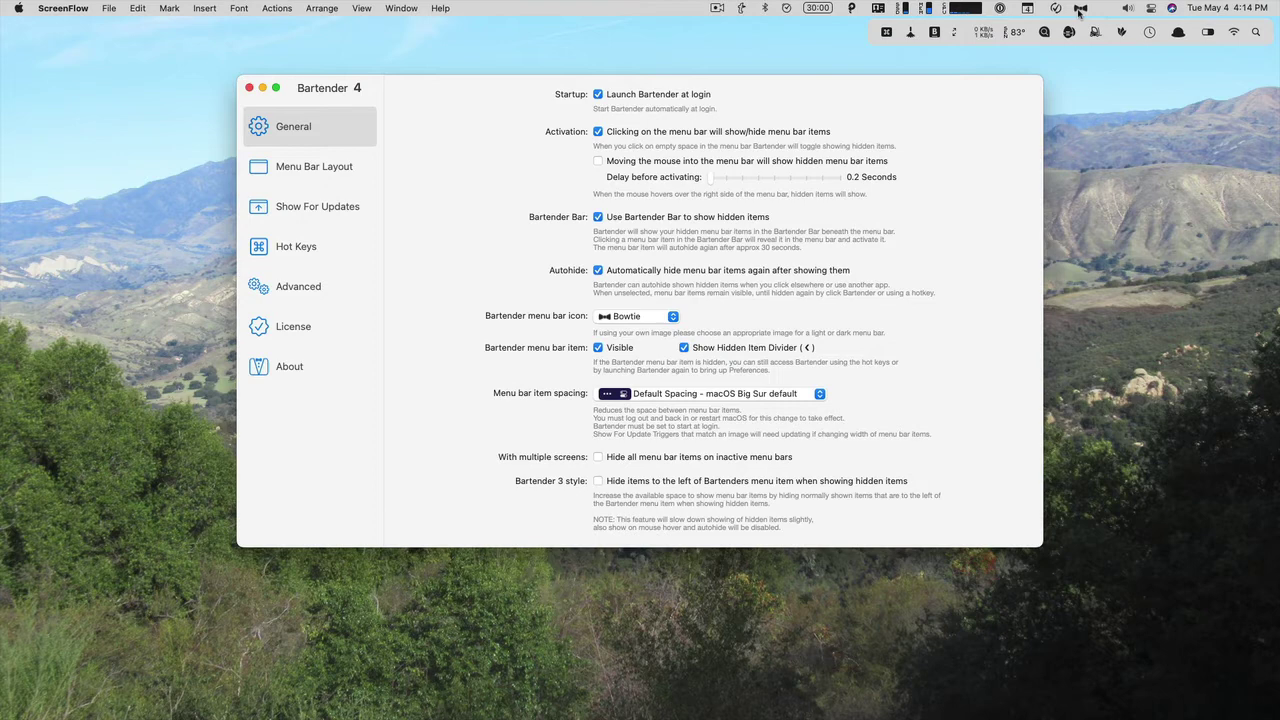
click(1080, 10)
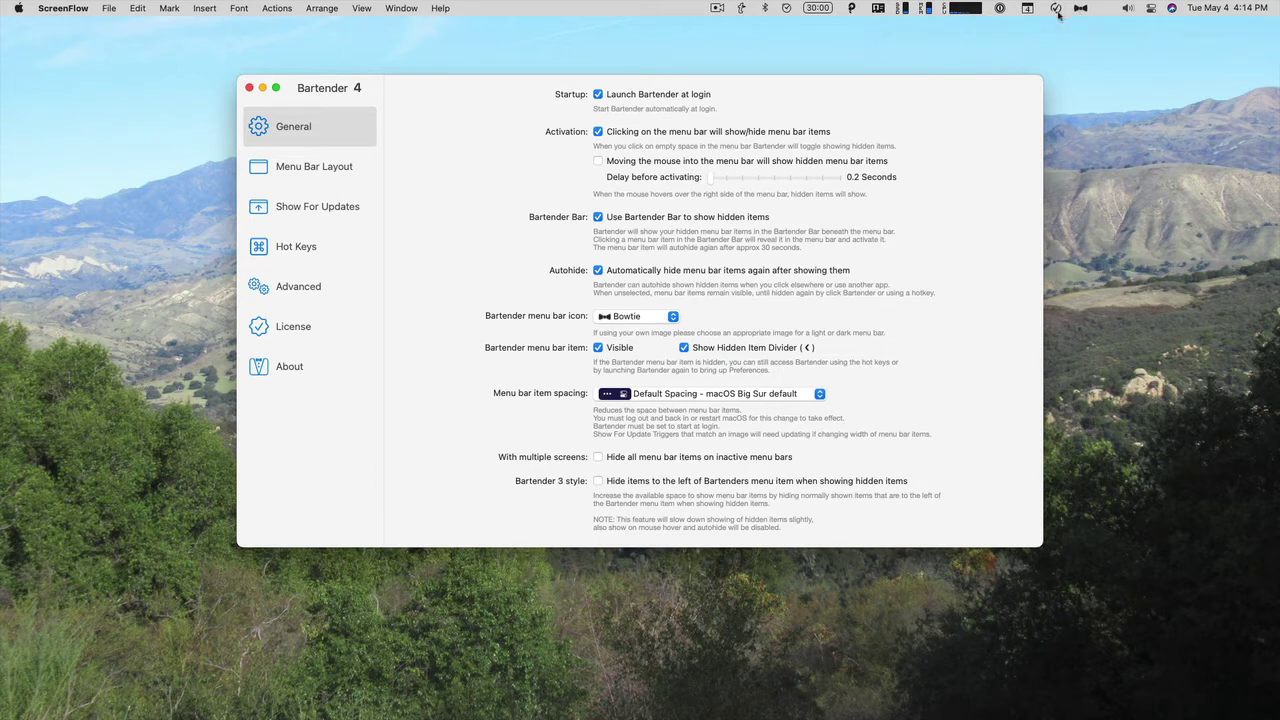
Step: Restore activation by moving the mouse into the menu bar with a 0.2-second delay, and test it
click(599, 162)
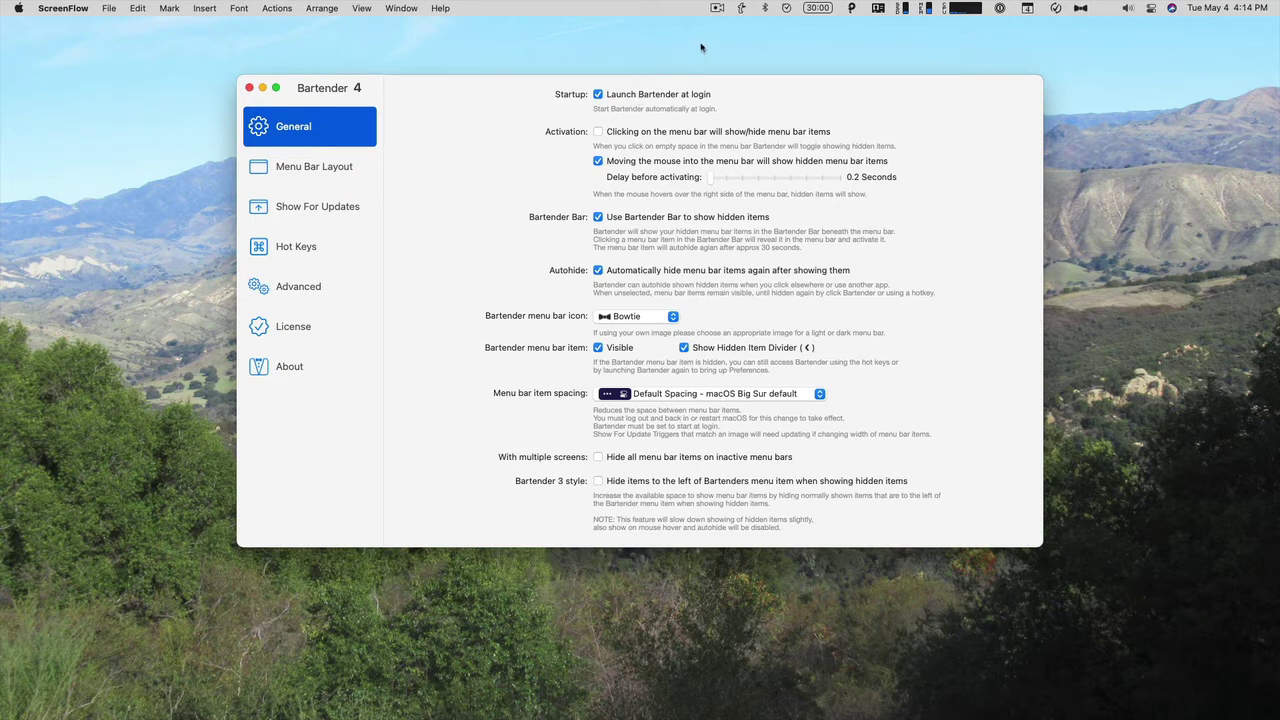
mouse_move(621, 7)
drag(711, 183, 670, 180)
mouse_move(640, 8)
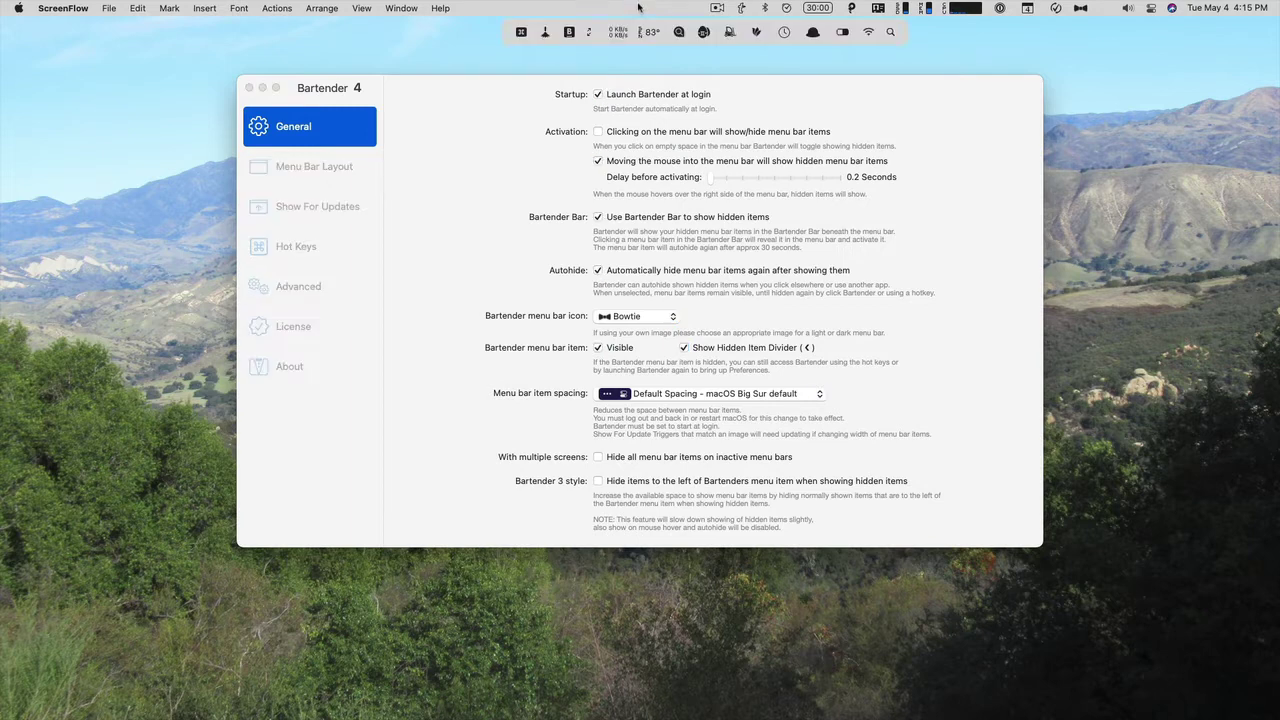
Step: Turn off the Bartender Bar for showing hidden items and turn it back on
click(598, 217)
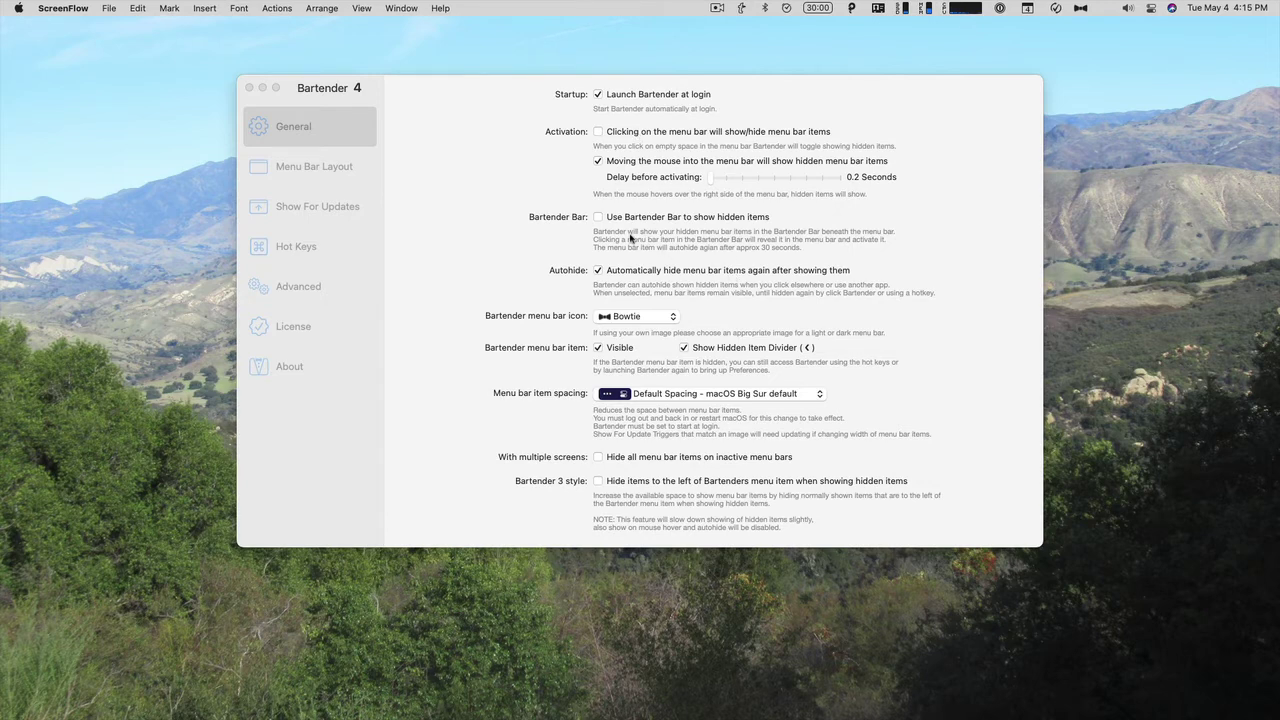
click(598, 219)
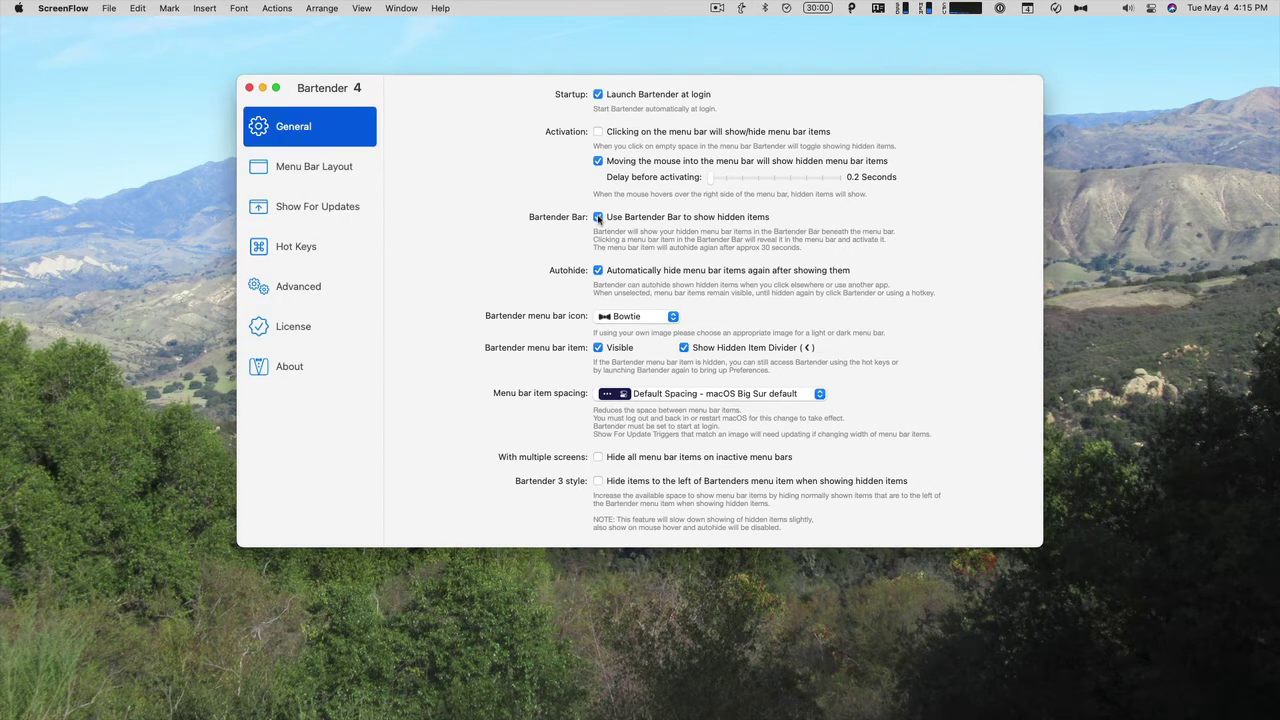
click(598, 219)
Step: Review the Bartender menu bar icon choices and the menu bar item spacing options without changing either
click(621, 313)
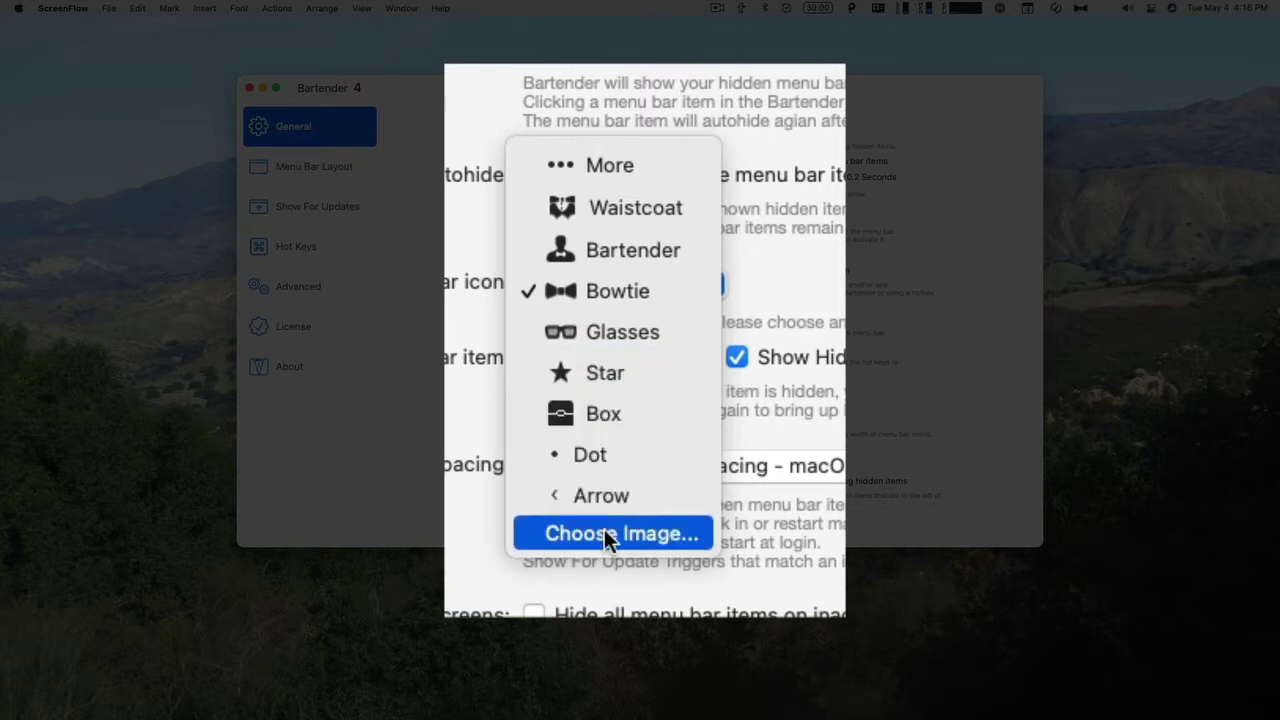
key(Escape)
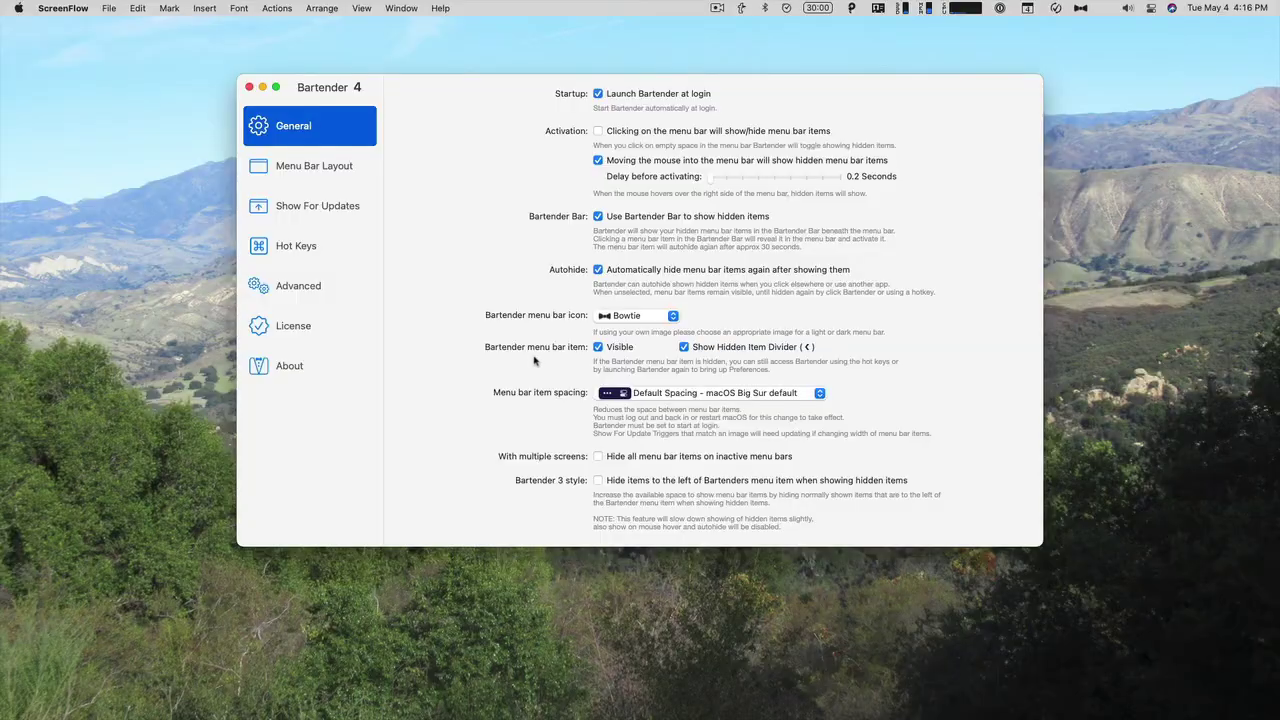
click(677, 395)
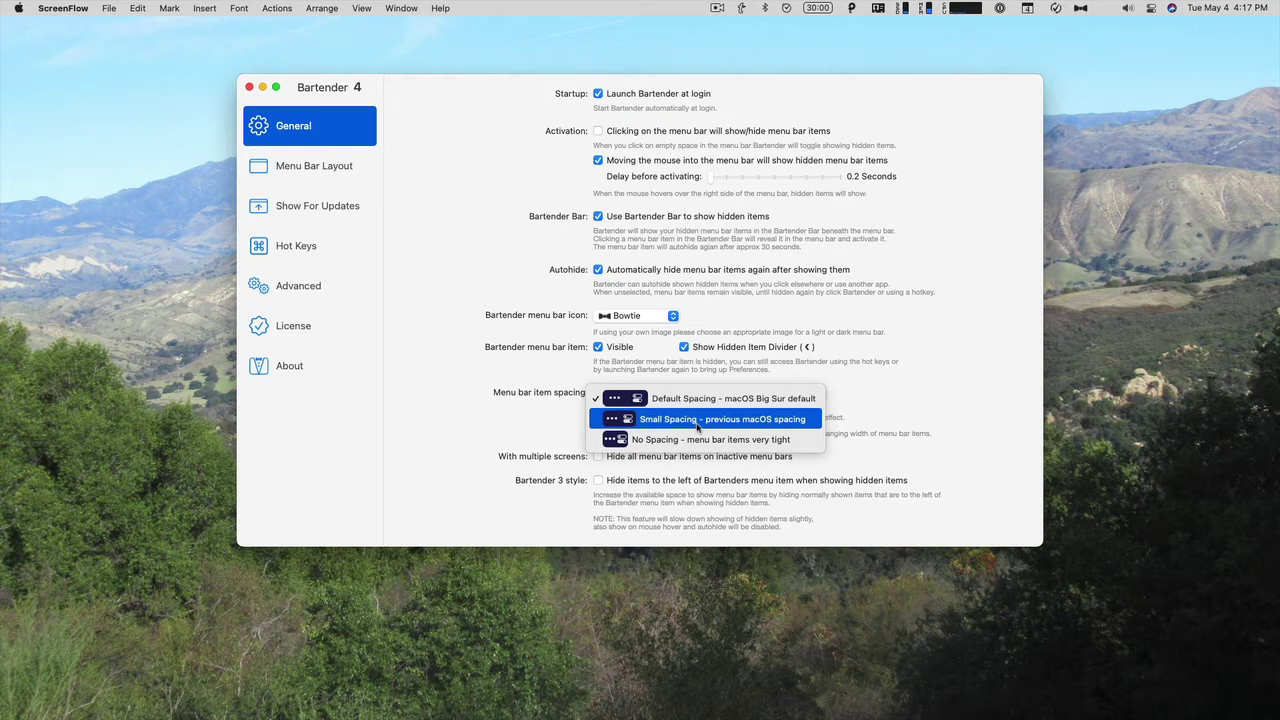
key(Escape)
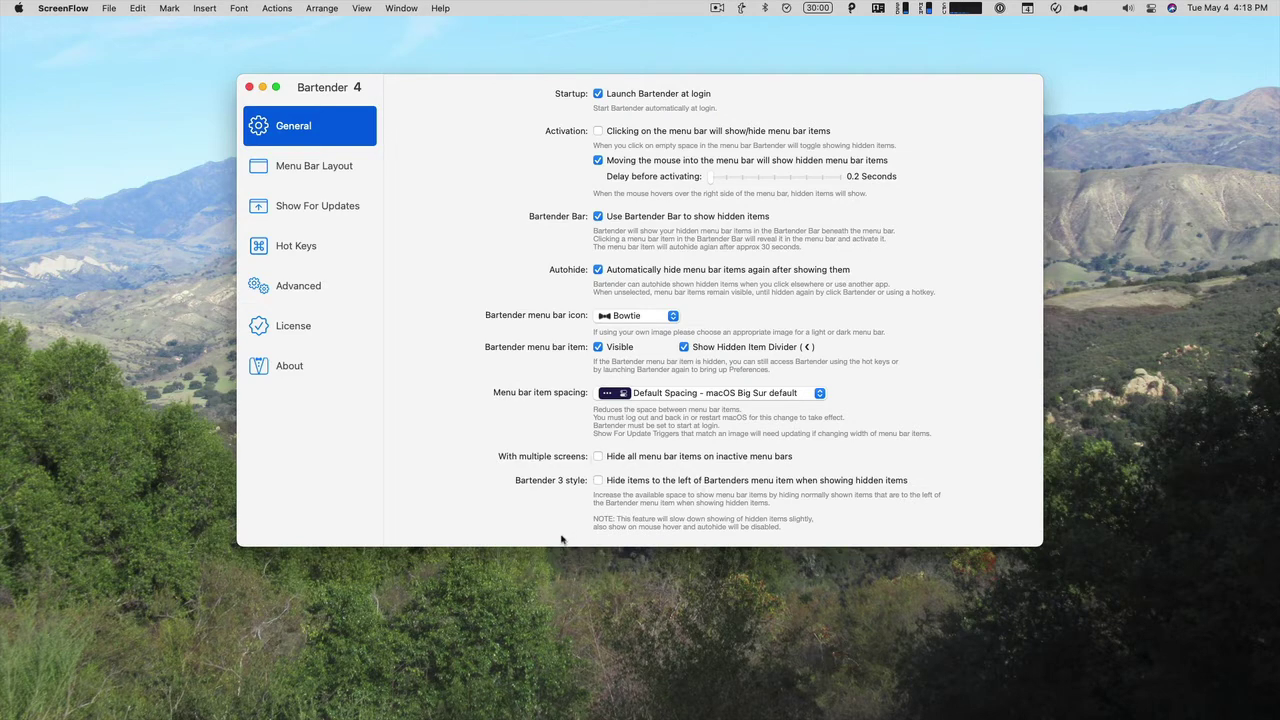
Step: In the menu bar layout, move HazelHelper to the shown items and back to hidden, and move CleanMyMac X from always hidden to hidden
click(331, 166)
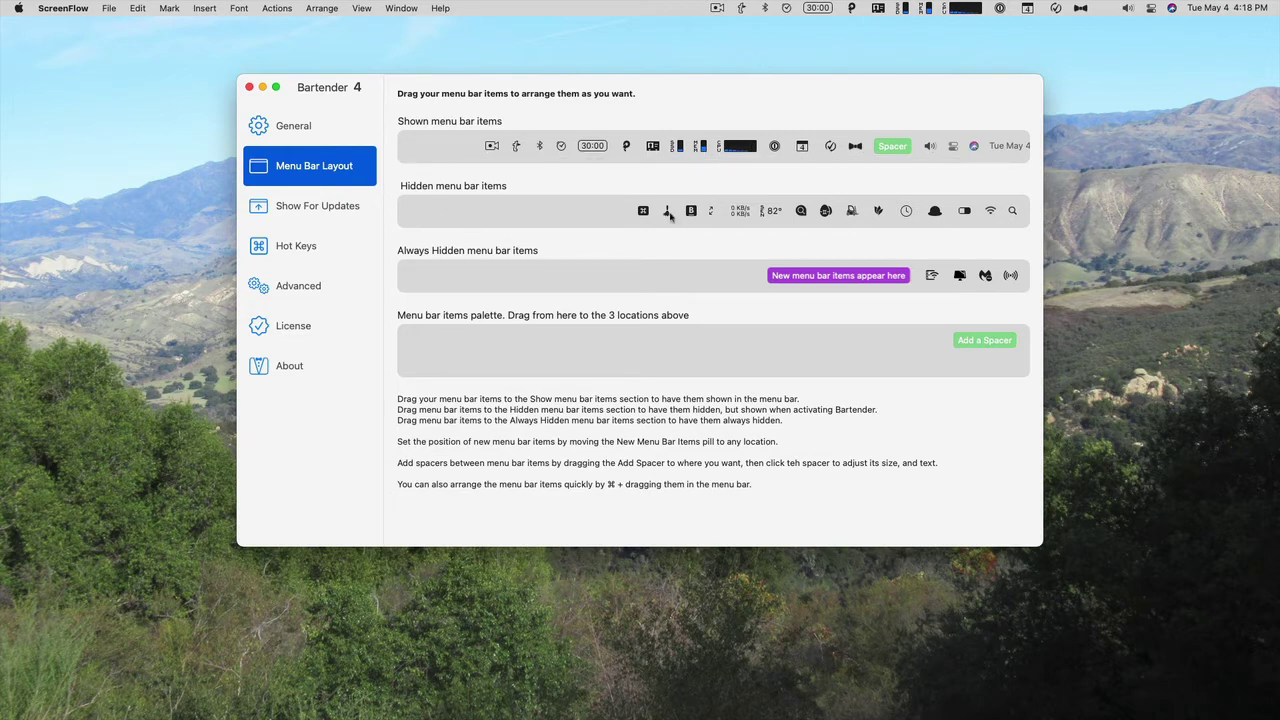
drag(668, 215, 456, 146)
drag(470, 148, 642, 214)
drag(960, 277, 606, 220)
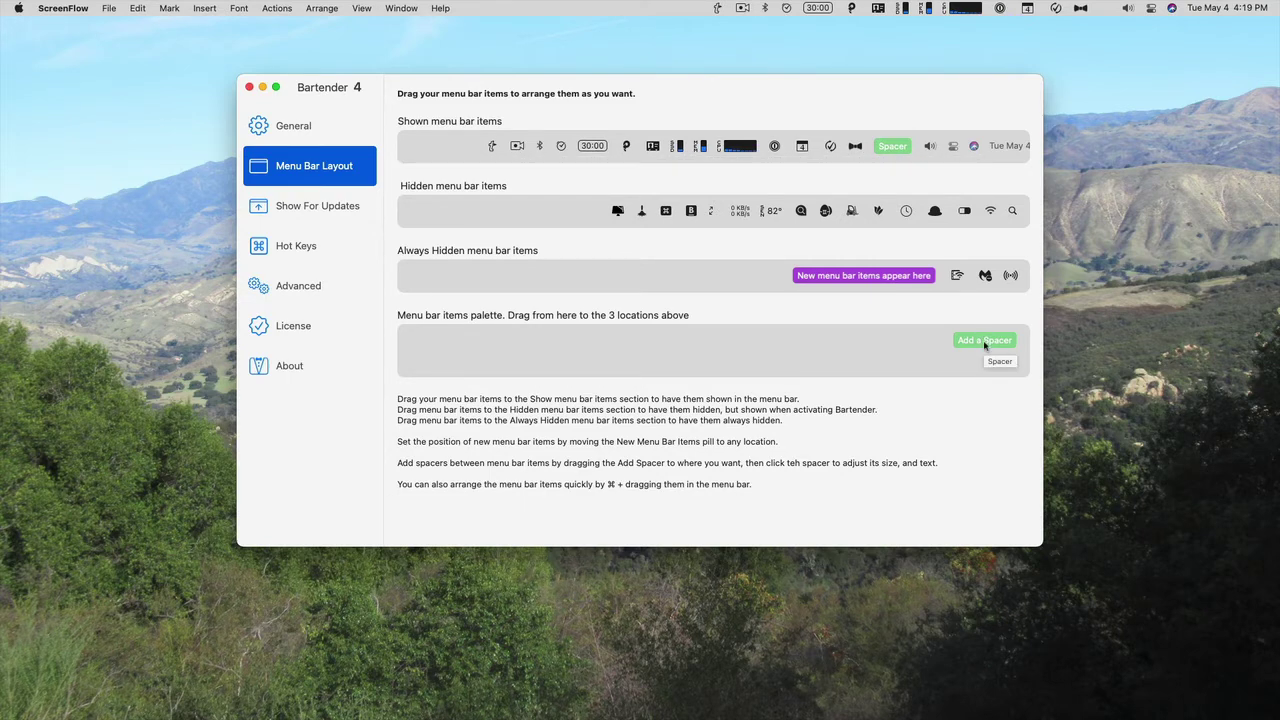
Step: Add two spacers next to the CPU graph in the shown menu bar items and remove them again
drag(985, 345, 726, 149)
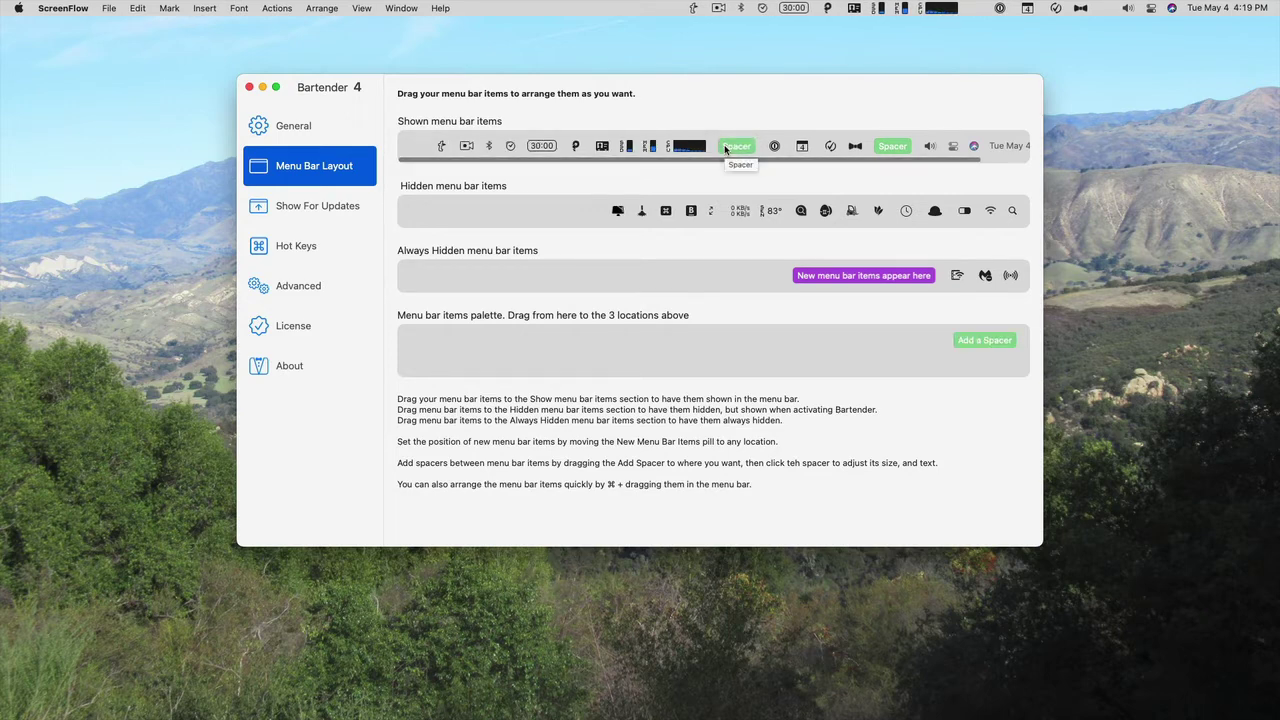
drag(984, 340, 703, 150)
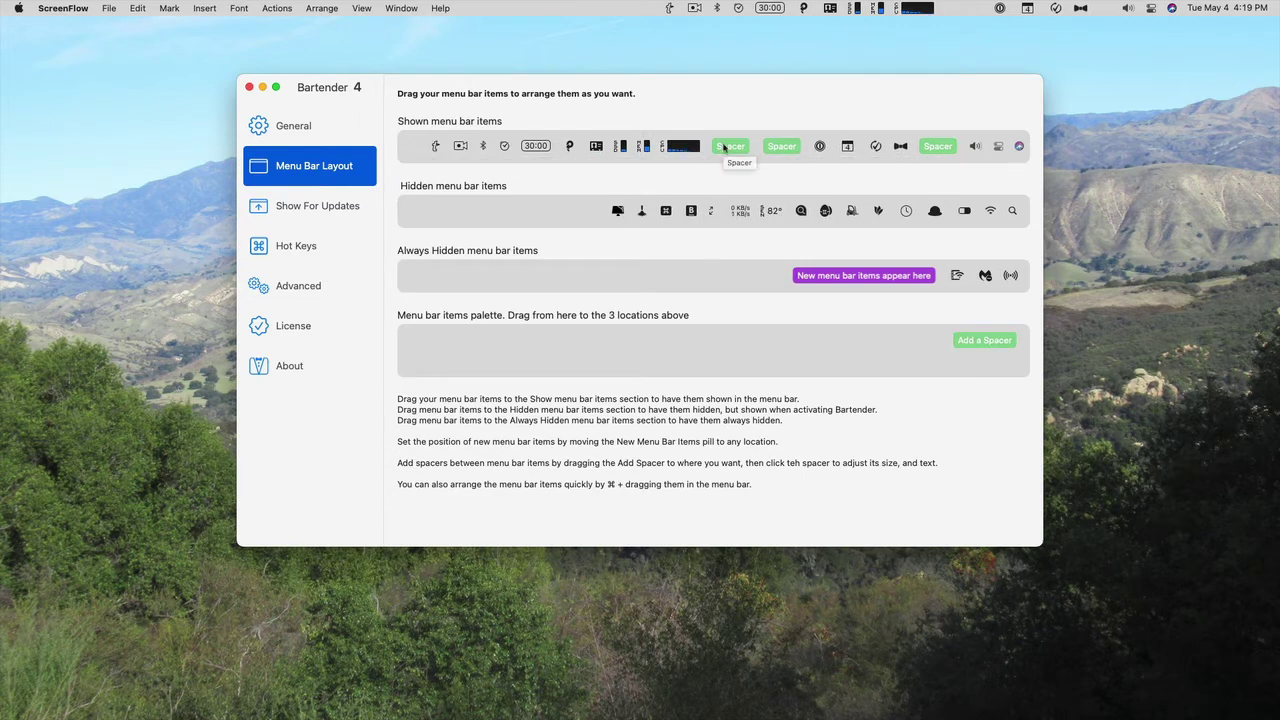
drag(724, 147, 752, 331)
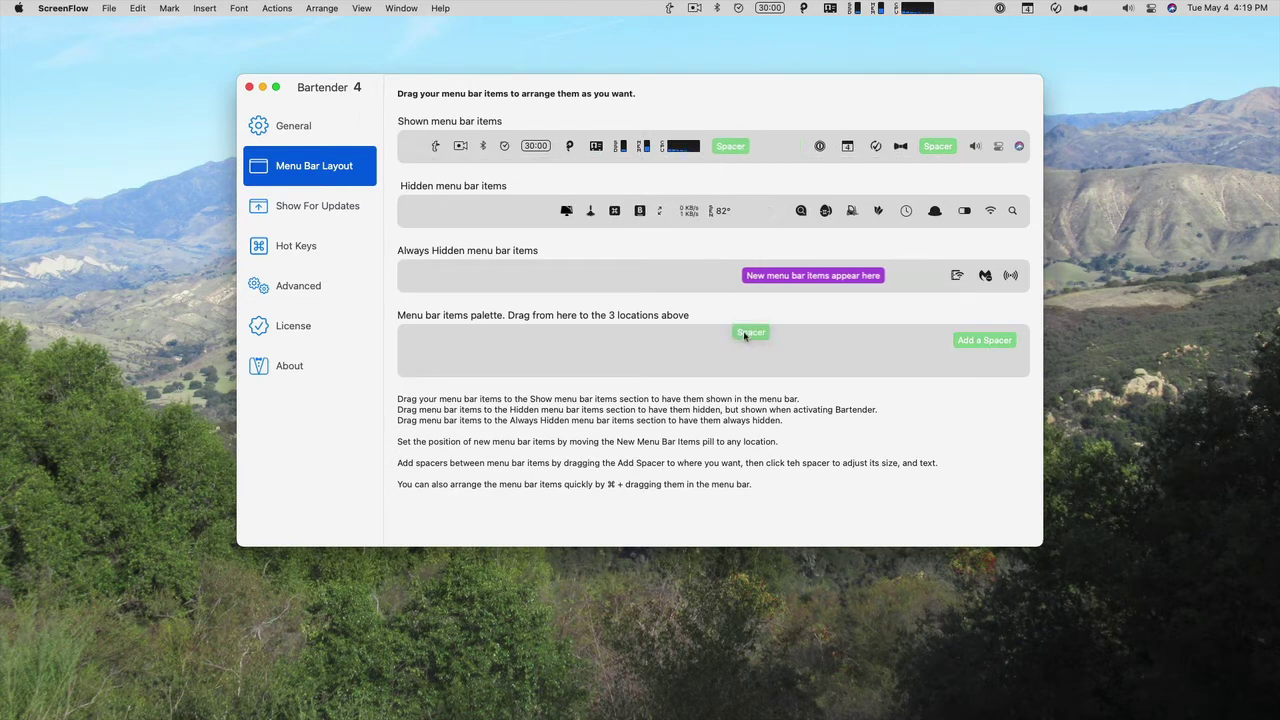
Step: Create a show for update trigger for the ScreenFlowHelper menu bar item
click(325, 208)
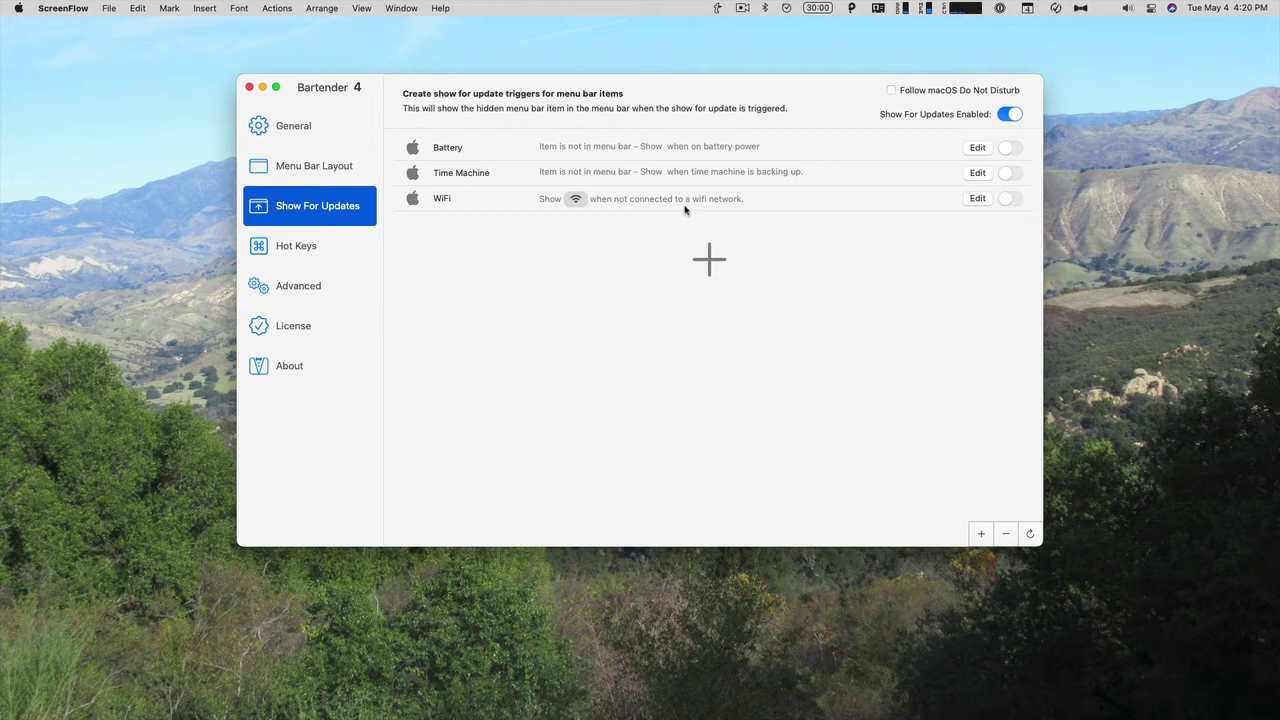
click(709, 260)
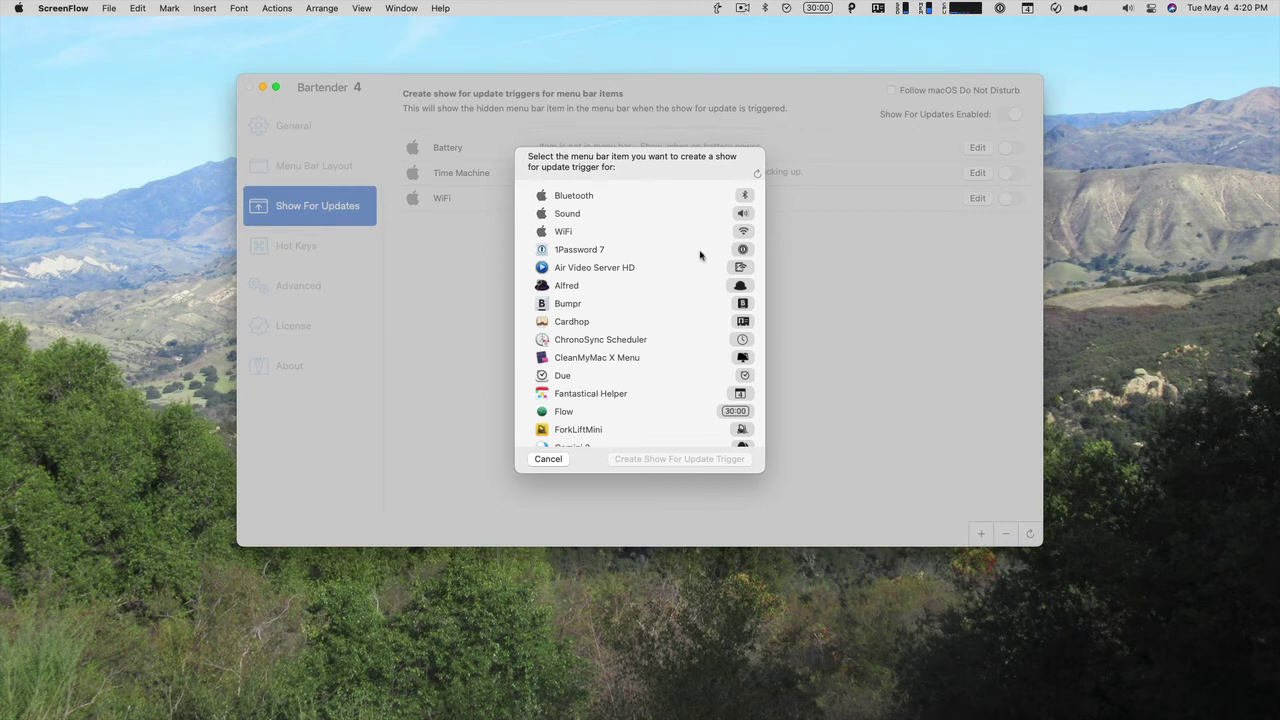
scroll(690, 330, down, 5)
click(620, 414)
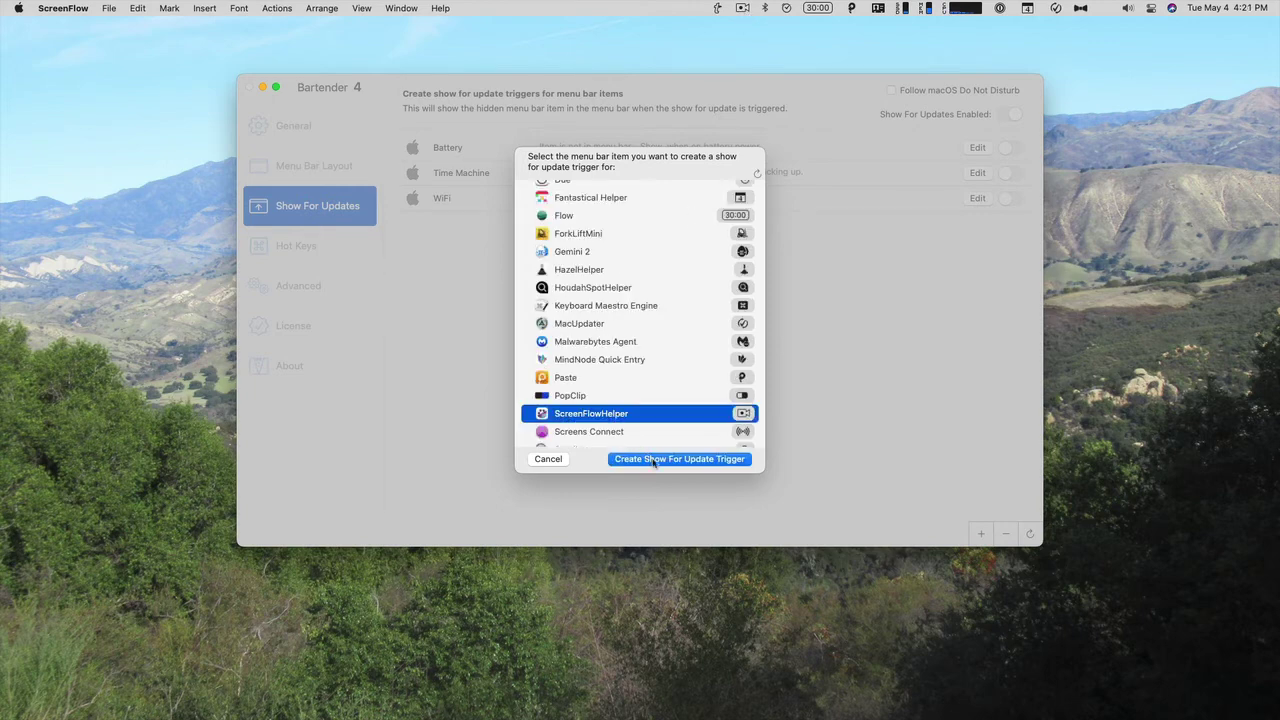
click(654, 464)
click(654, 462)
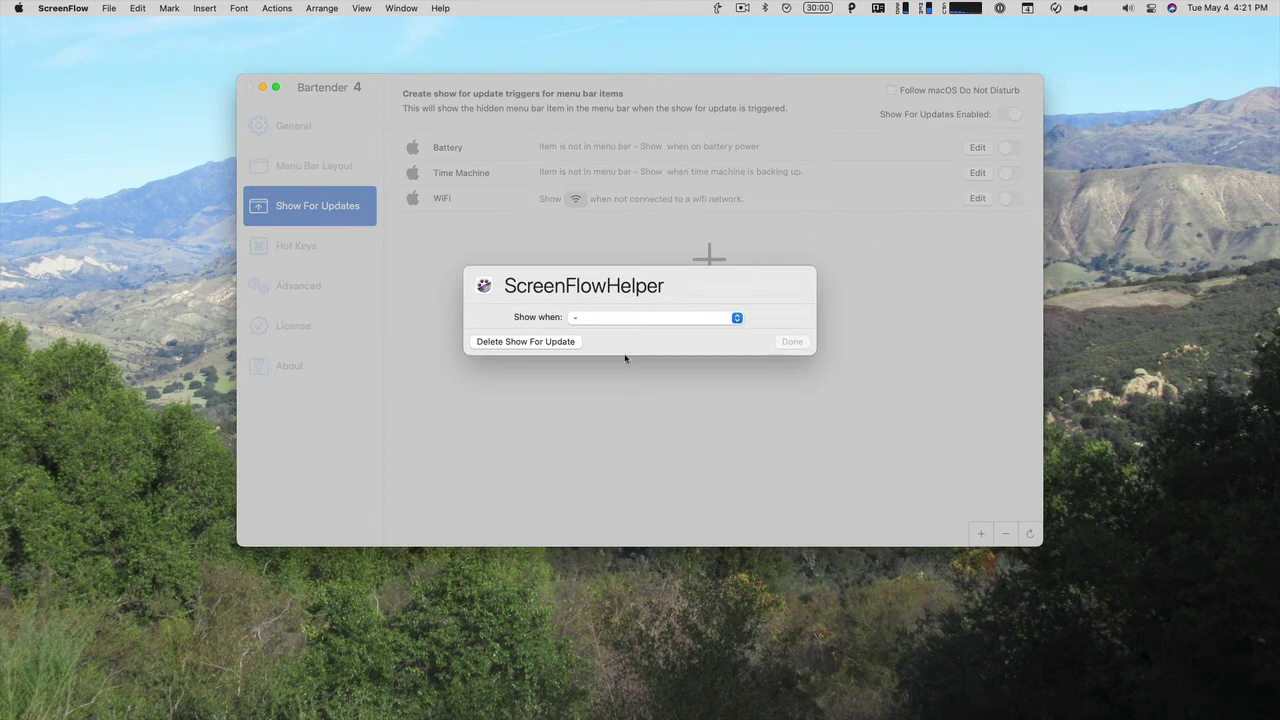
Step: Review the conditions available for when the ScreenFlowHelper trigger shows its item
click(625, 318)
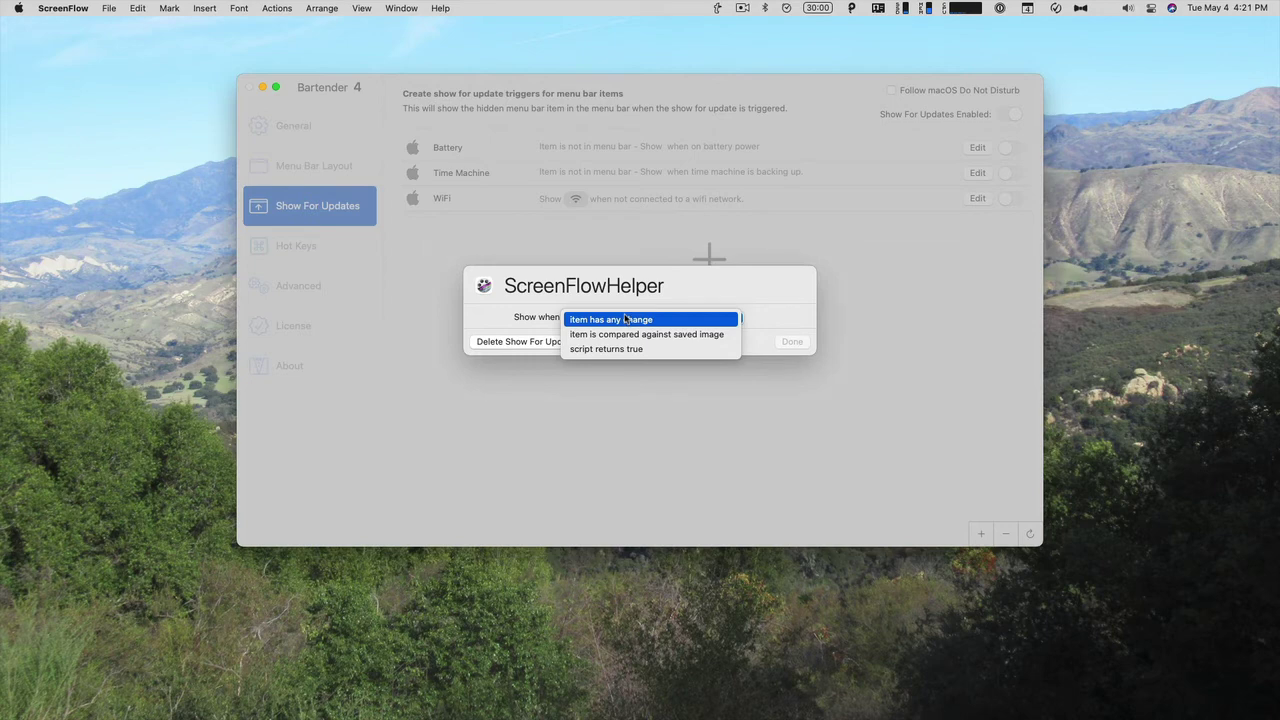
click(625, 319)
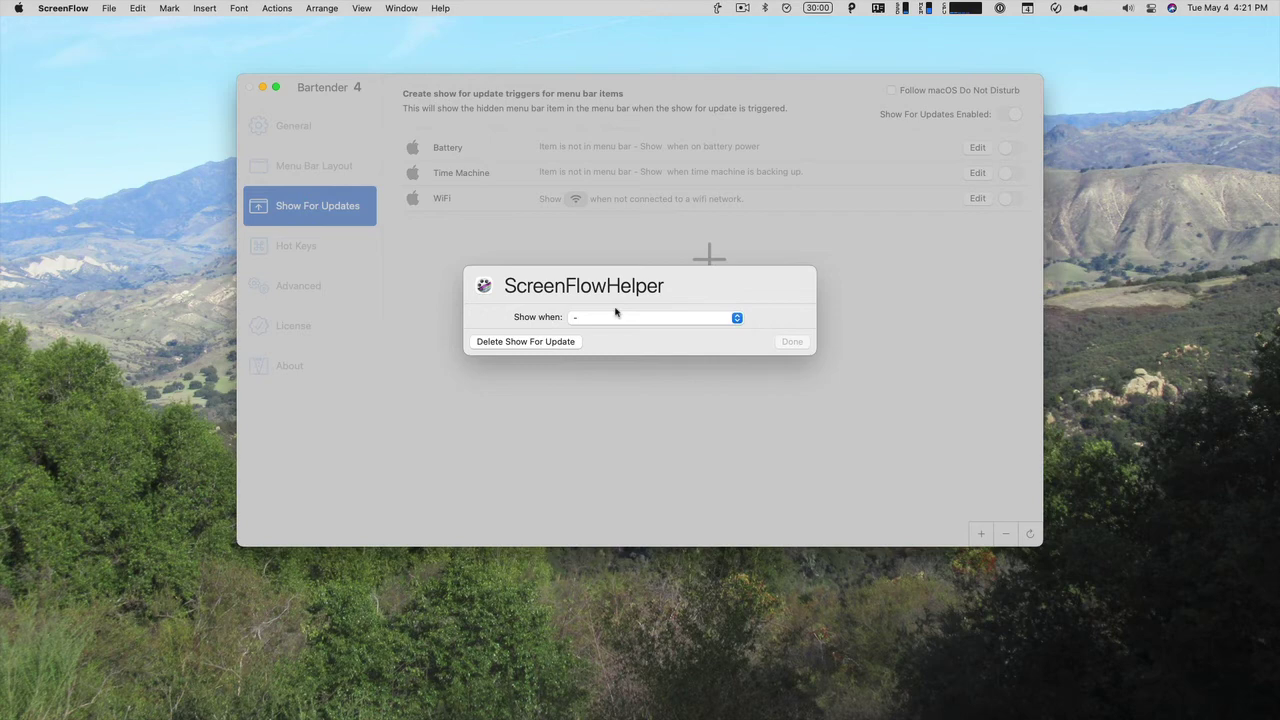
click(616, 316)
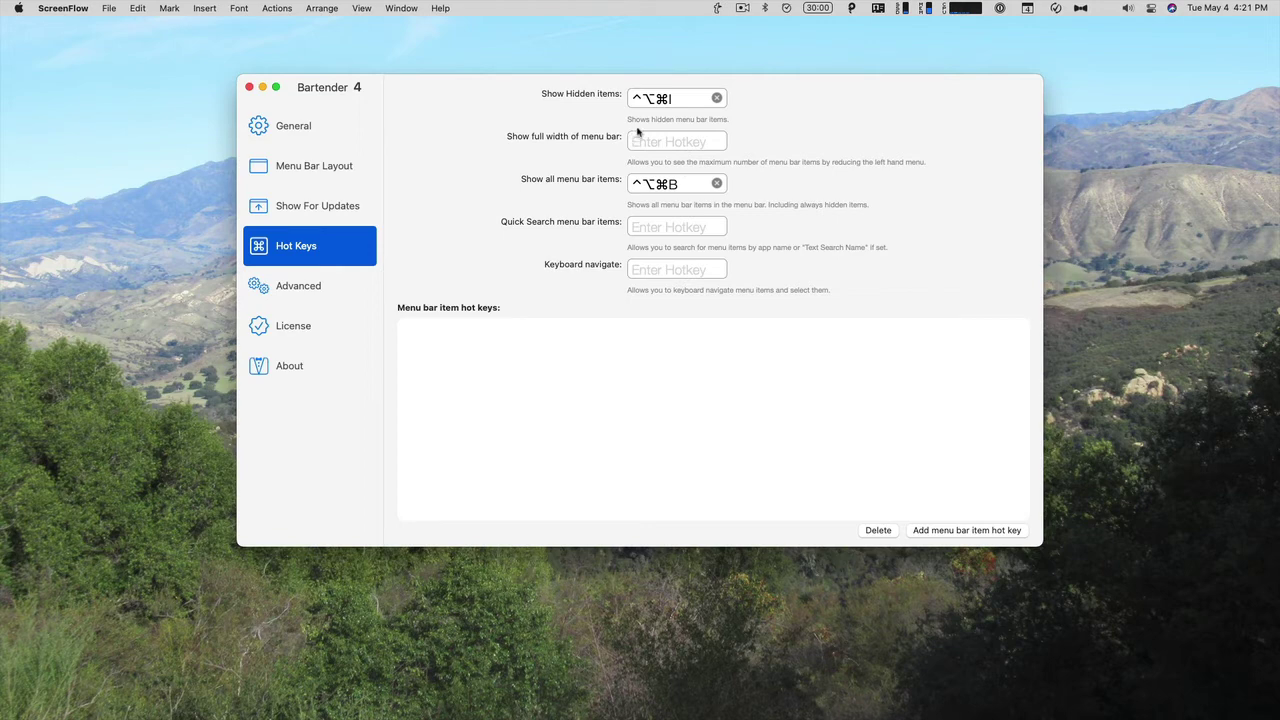
Step: Test the assigned hot keys for showing hidden items and for showing all menu bar items
key(ctrl+alt+super+i)
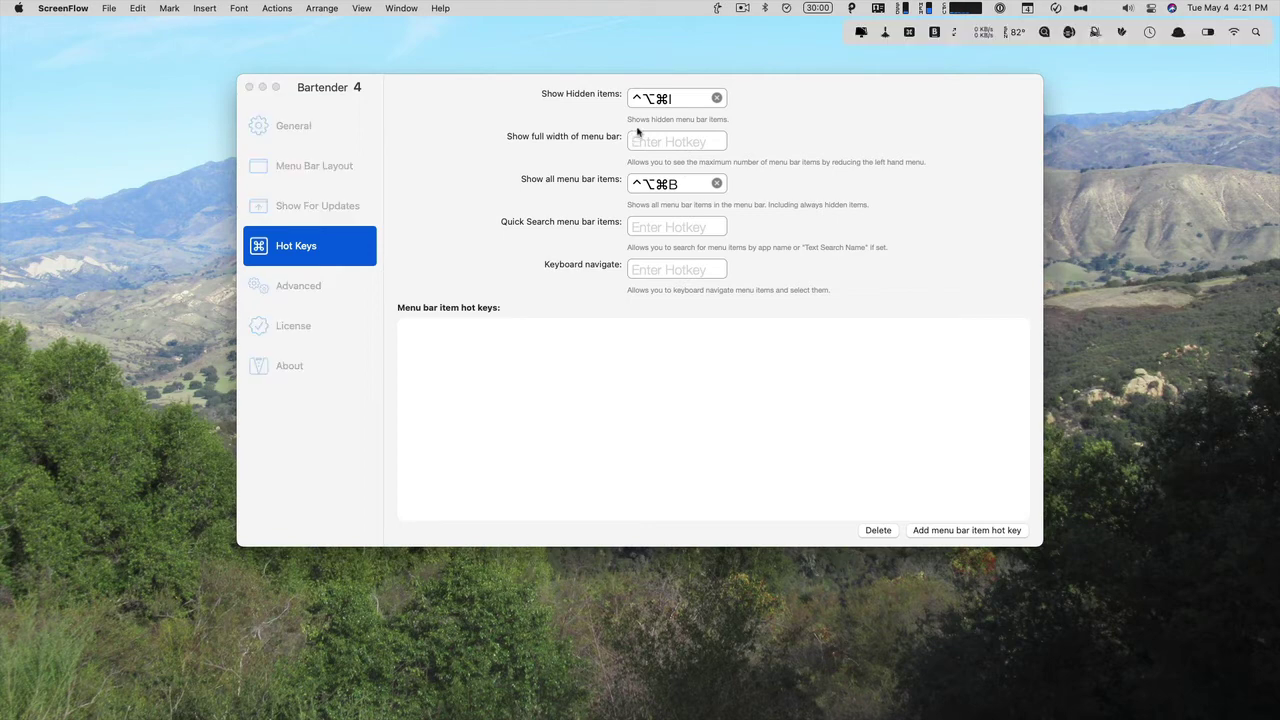
key(ctrl+alt+super+i)
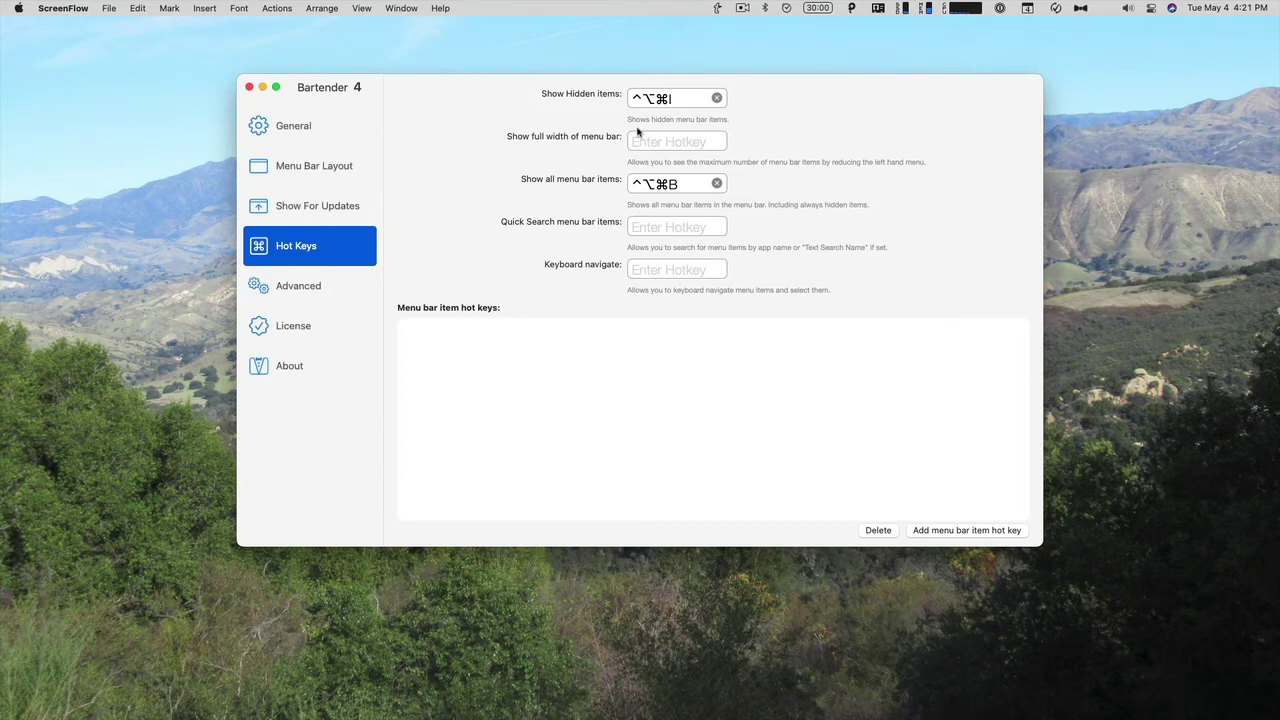
key(ctrl+alt+super+b)
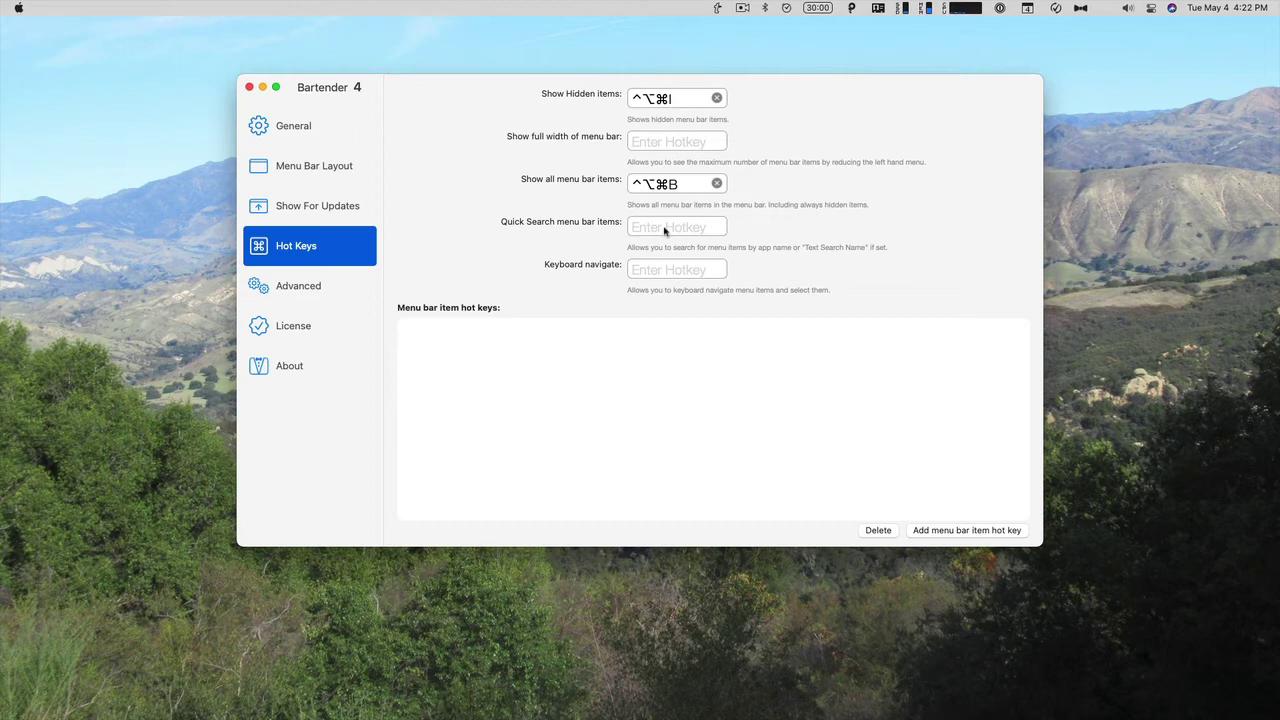
Step: Assign Shift+Control+Option+Command+apostrophe as the Quick Search hot key and test it by finding Cardhop with the search "car"
click(664, 228)
key(ctrl+alt+shift+super+apostrophe)
key(ctrl+alt+shift+super+apostrophe)
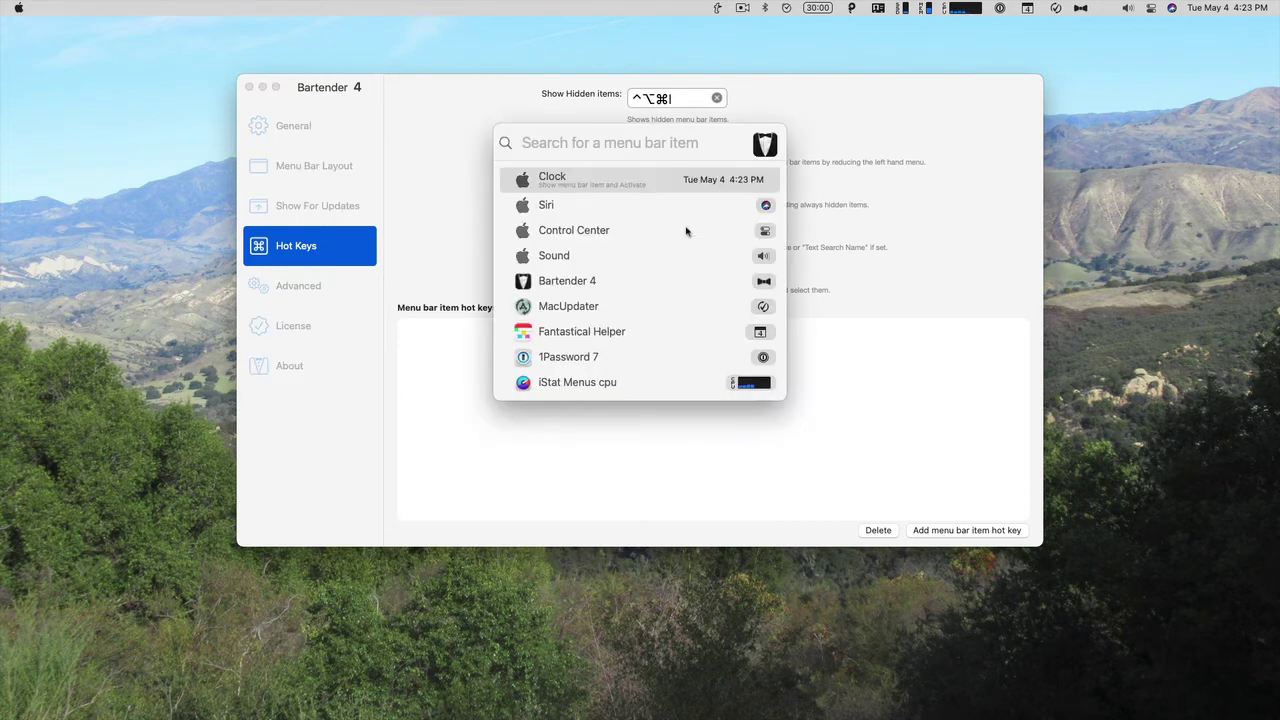
text(car)
click(627, 188)
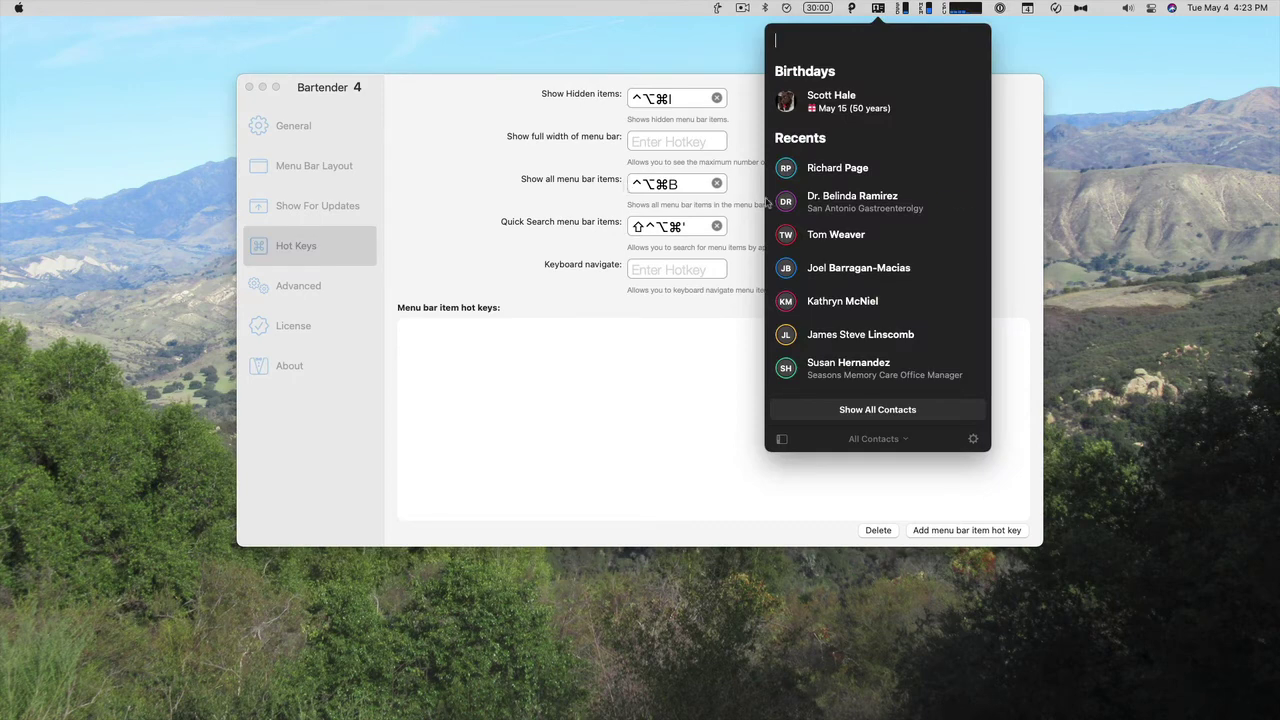
click(646, 346)
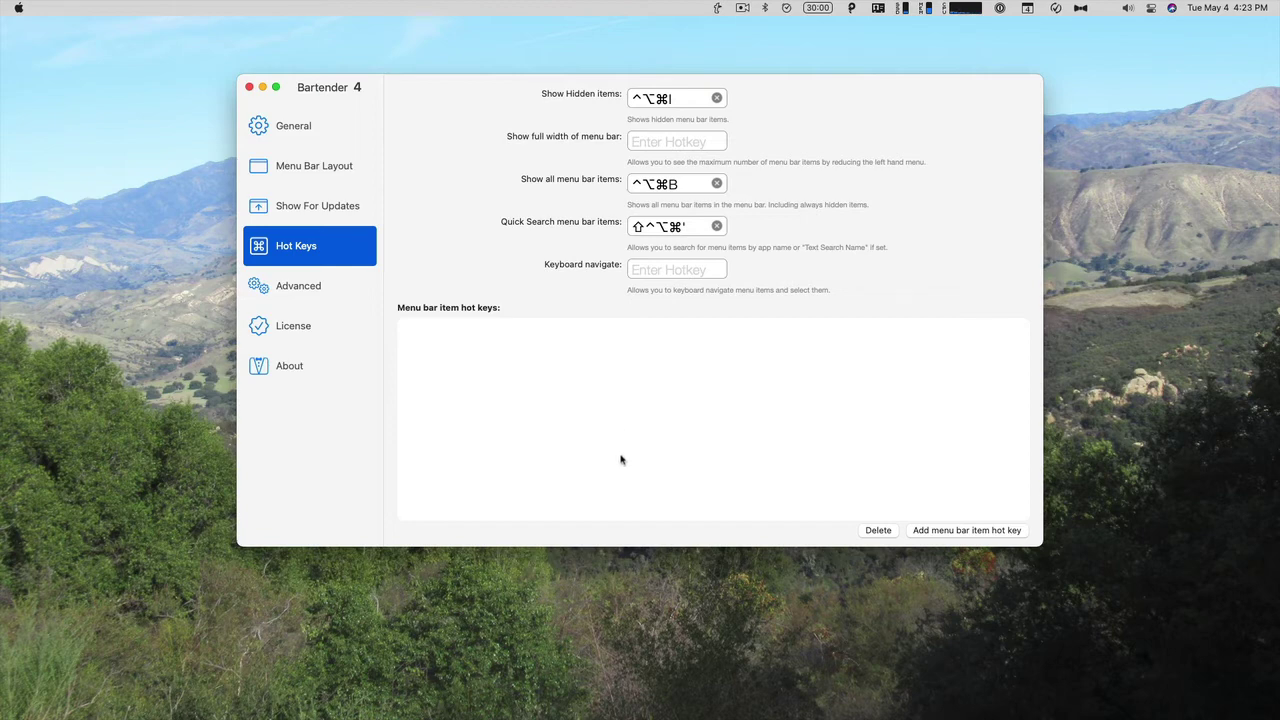
Step: Review the menu bar items that can be given an individual hot key, and leave without creating one
click(962, 531)
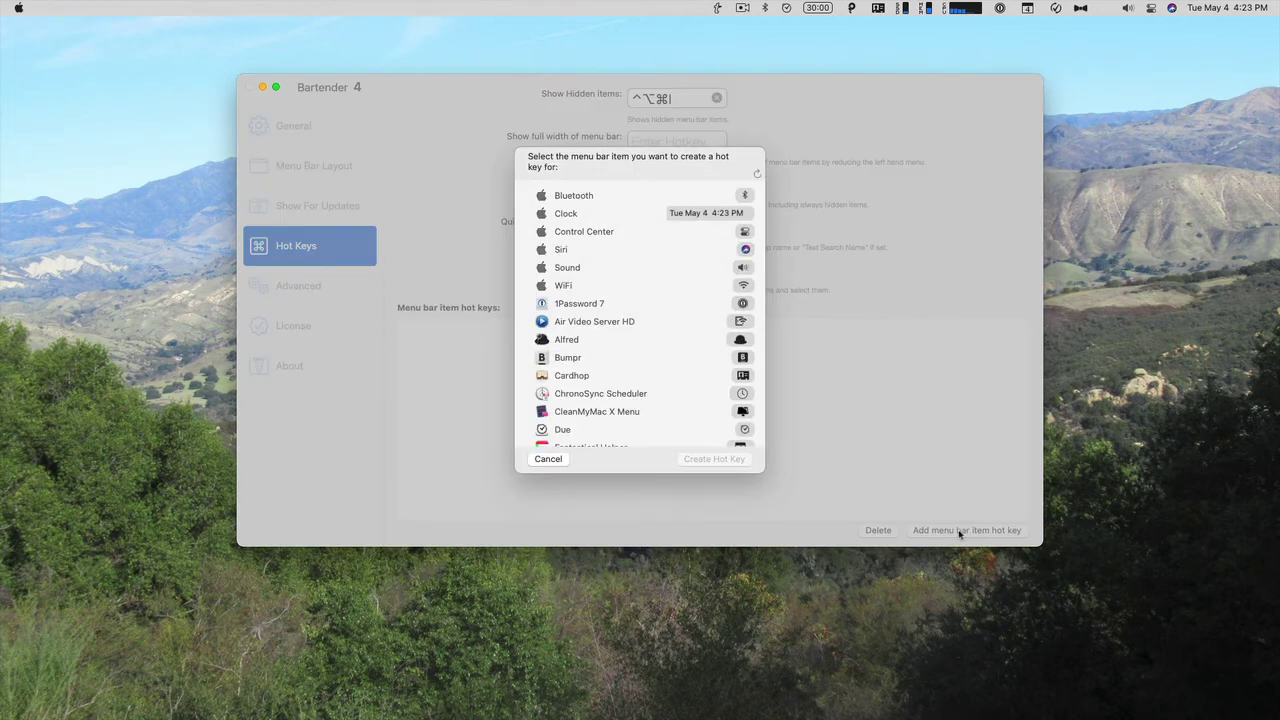
scroll(670, 298, down, 3)
scroll(669, 294, down, 5)
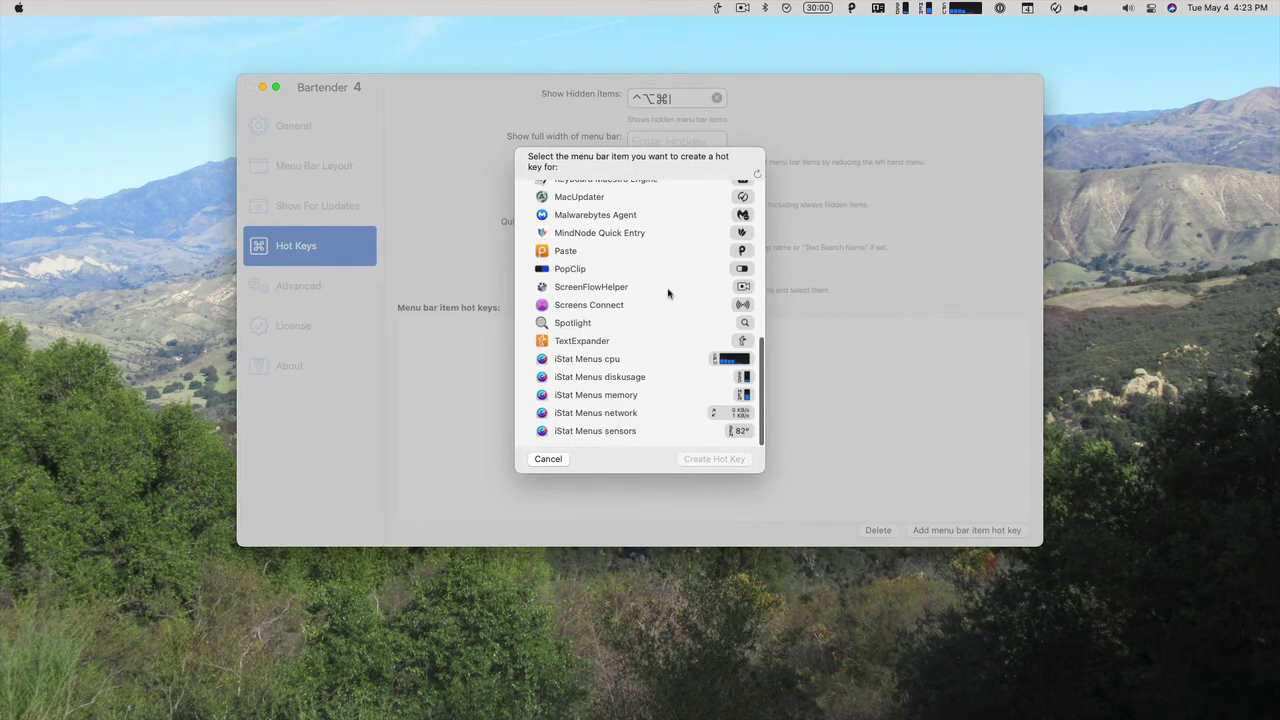
scroll(665, 286, up, 10)
scroll(664, 283, down, 10)
scroll(663, 283, up, 10)
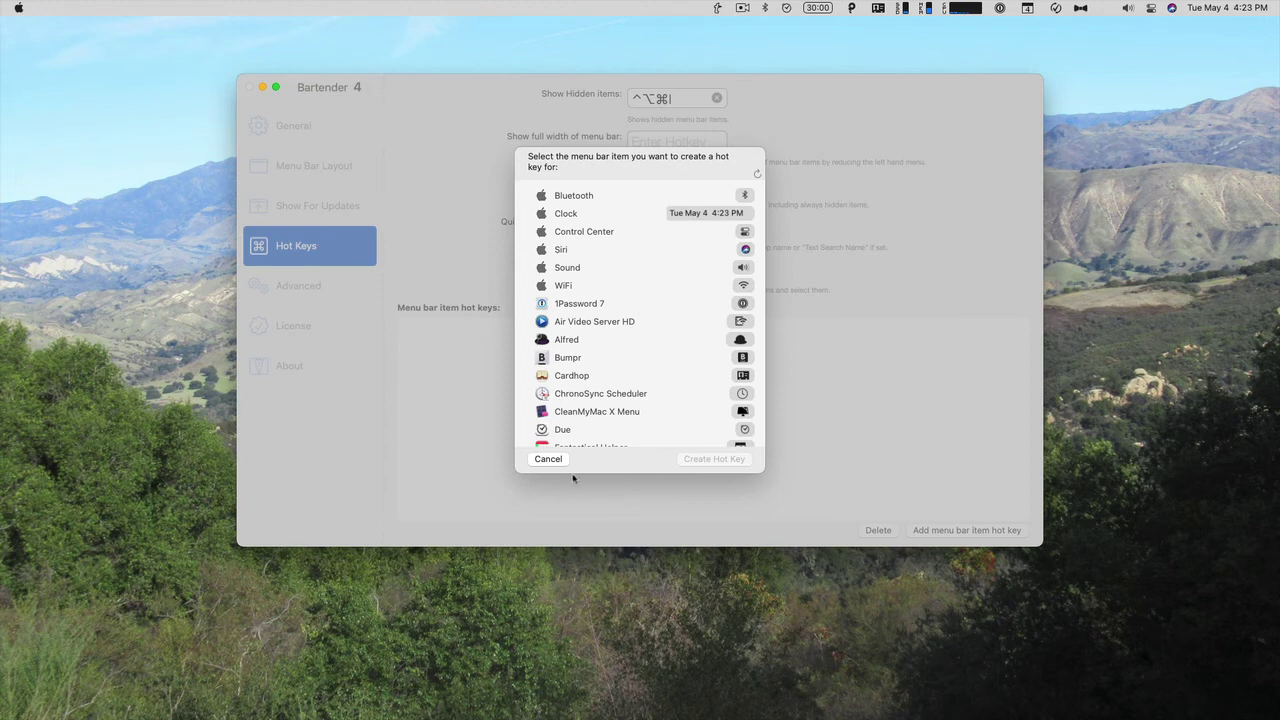
click(540, 461)
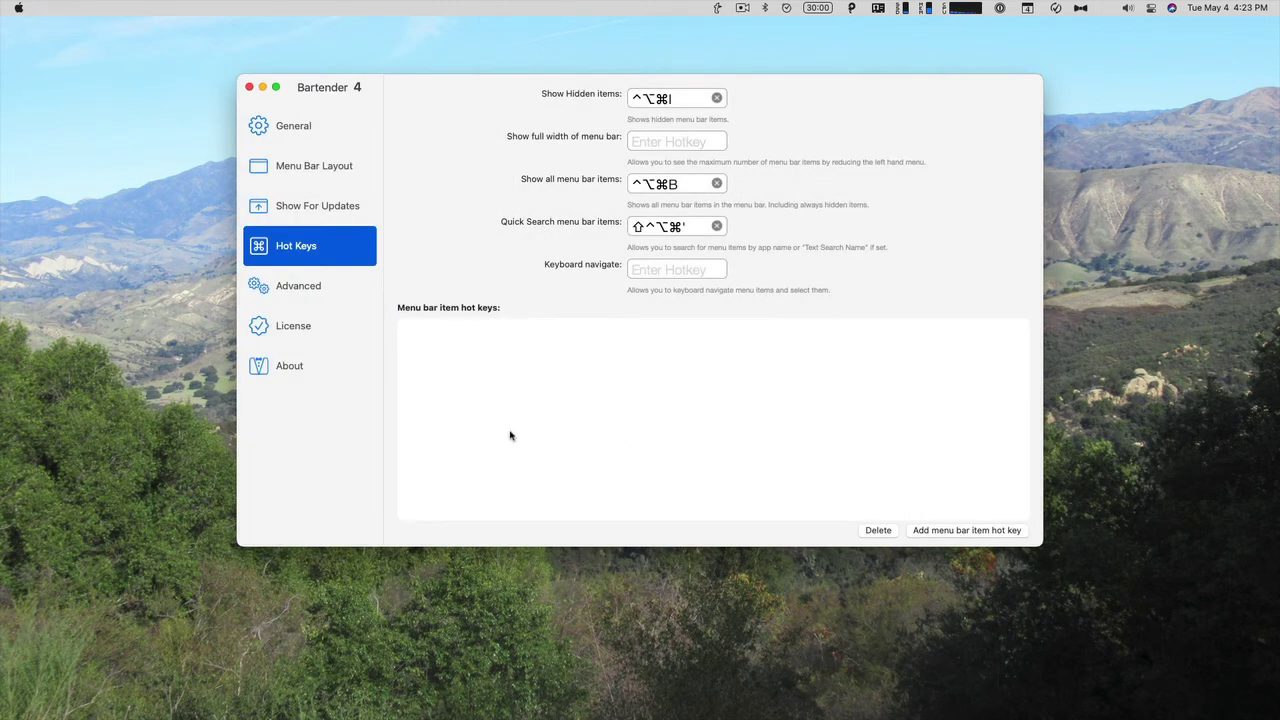
Step: Turn off removing the application menu when needed to show all menu bar items in the advanced settings
key(Down)
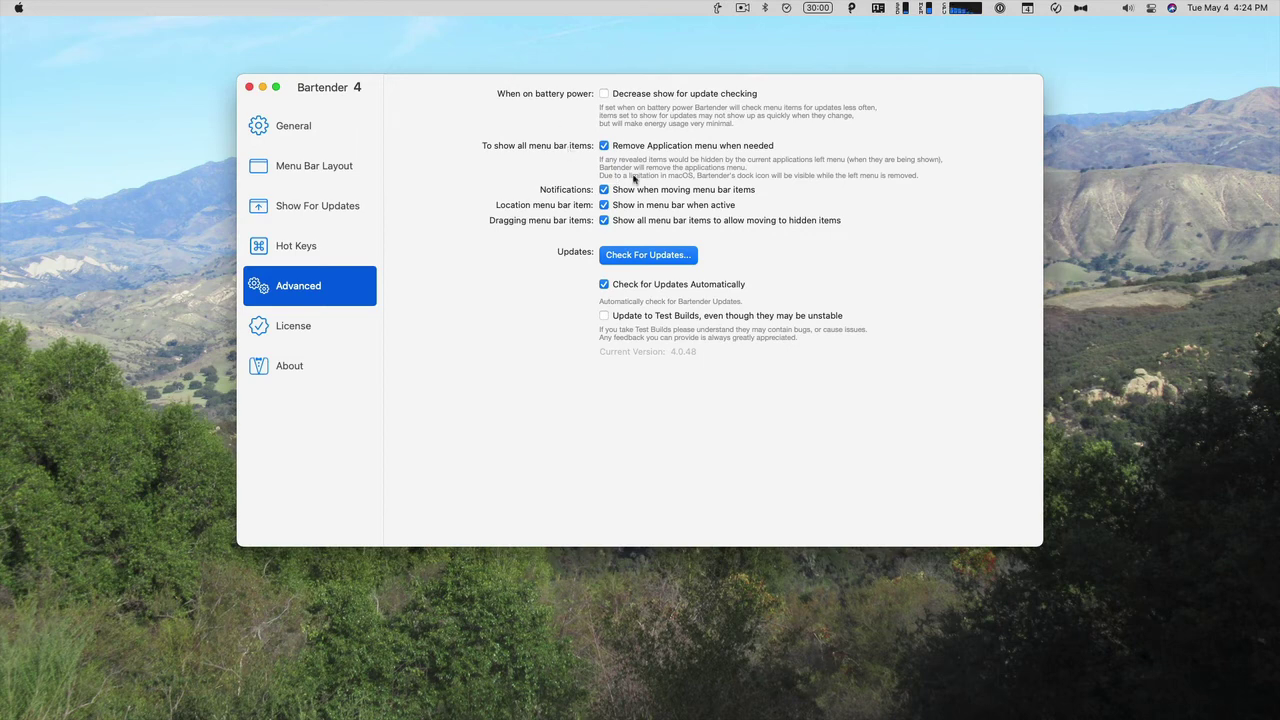
click(612, 150)
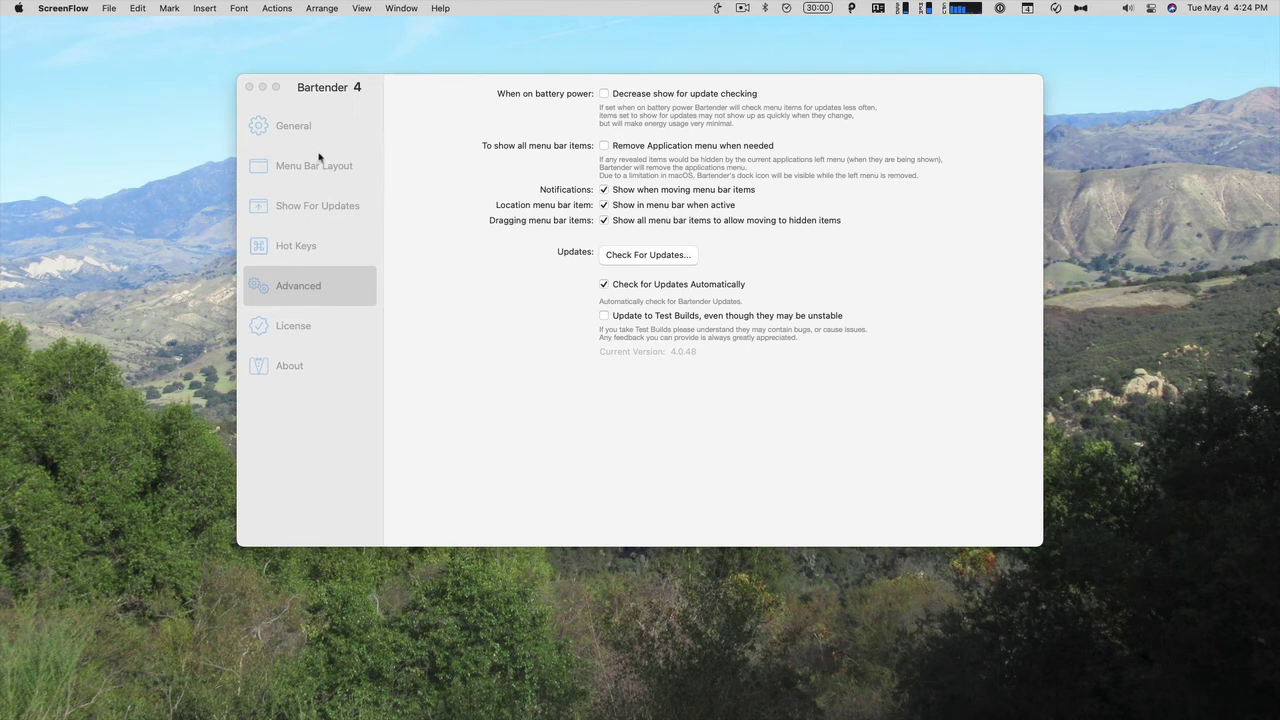
Step: Turn the Bartender Bar off in the general settings, reveal the hidden items, and turn it back on to compare the two displays
click(297, 125)
click(297, 125)
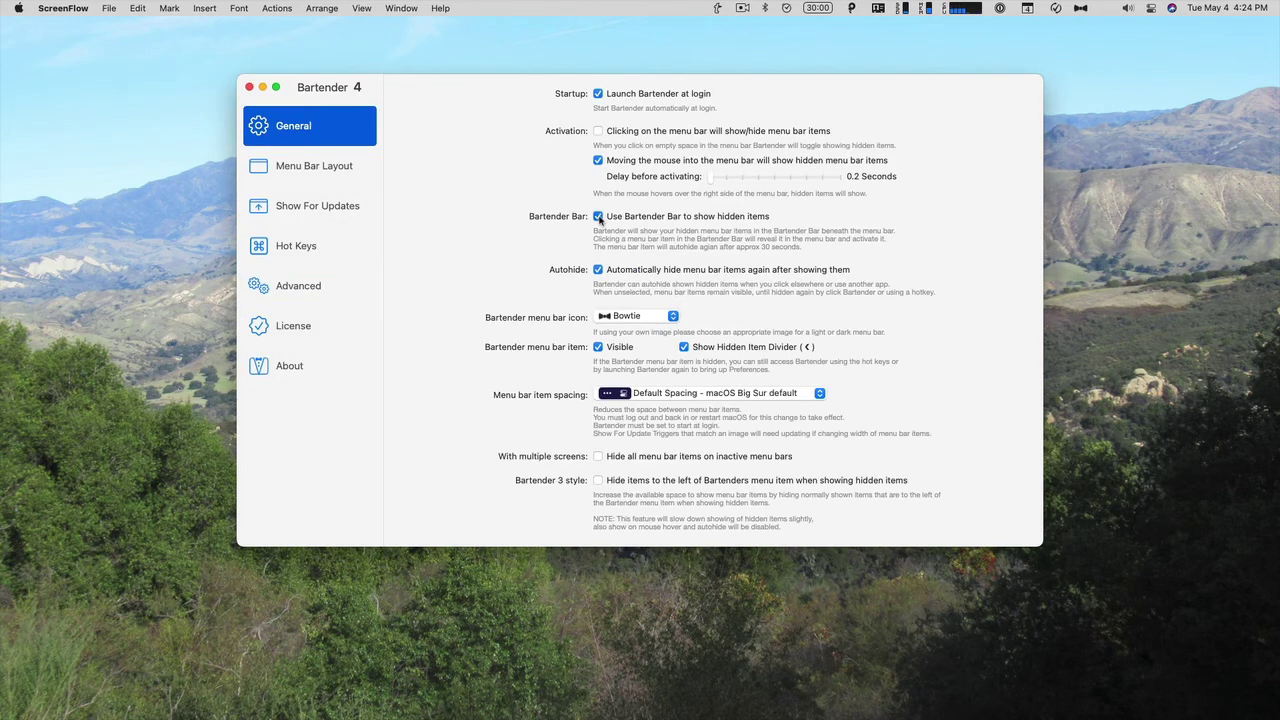
mouse_move(433, 6)
mouse_move(592, 11)
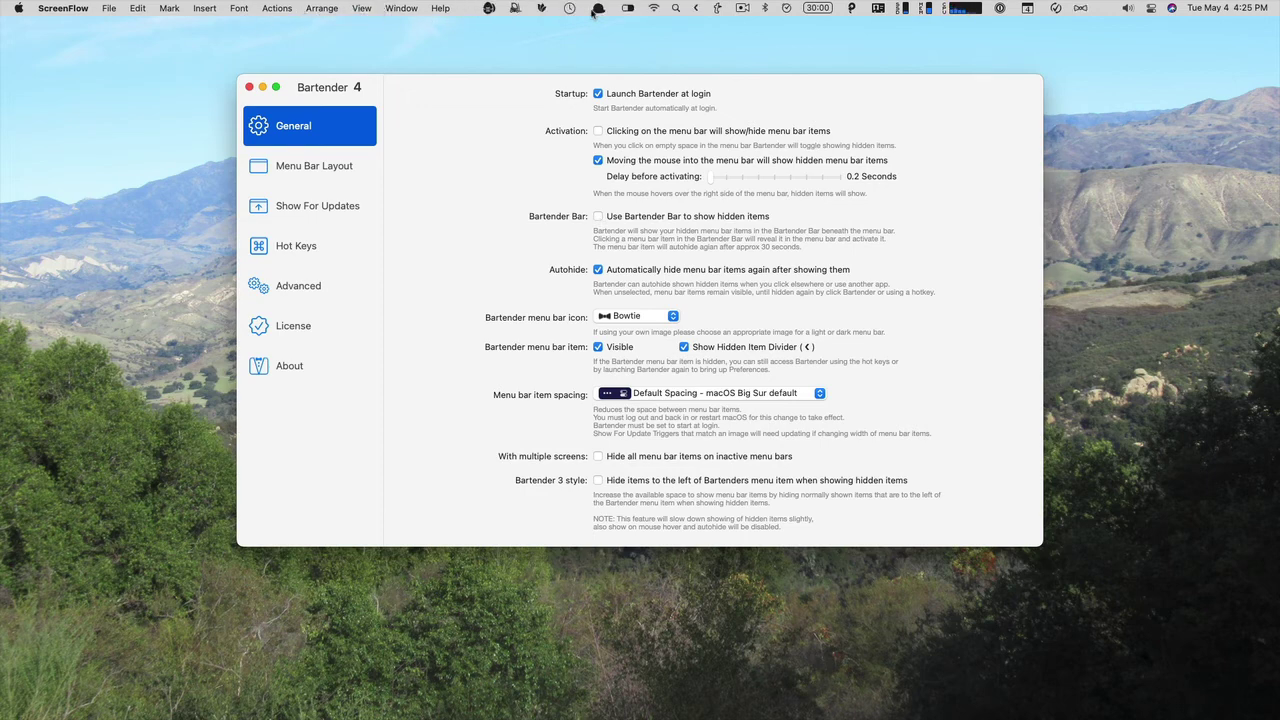
click(598, 217)
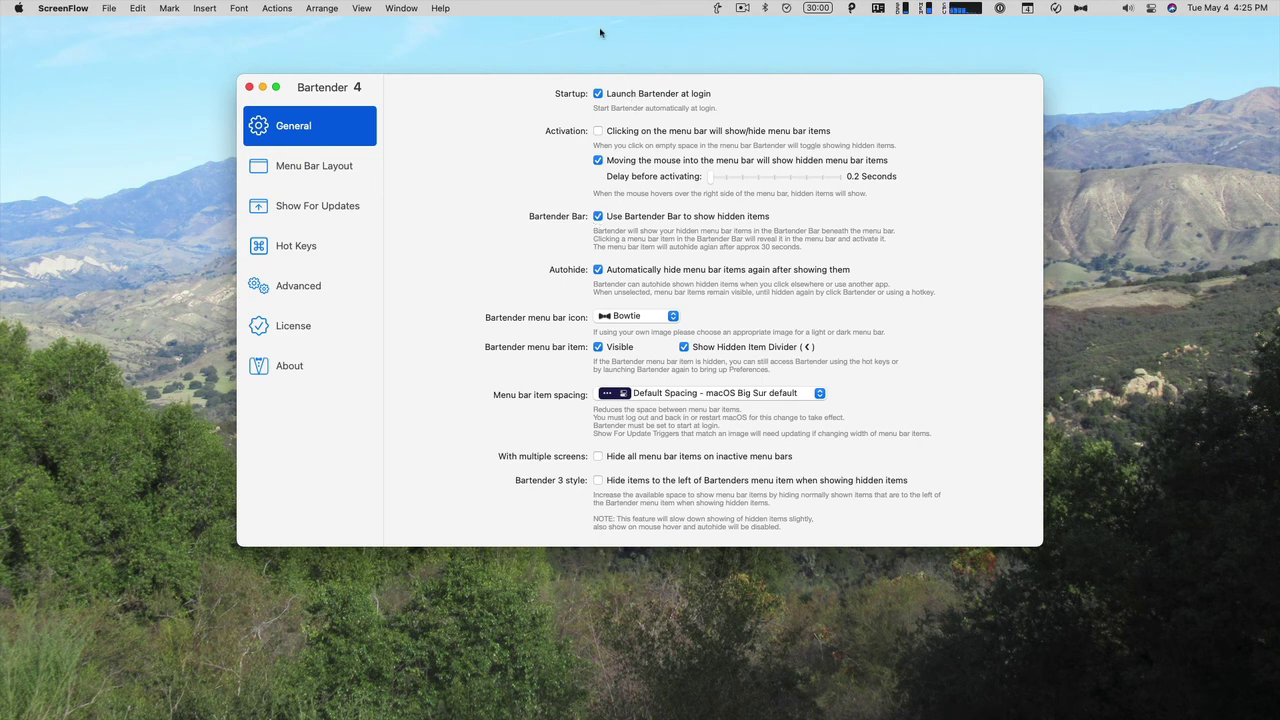
mouse_move(590, 5)
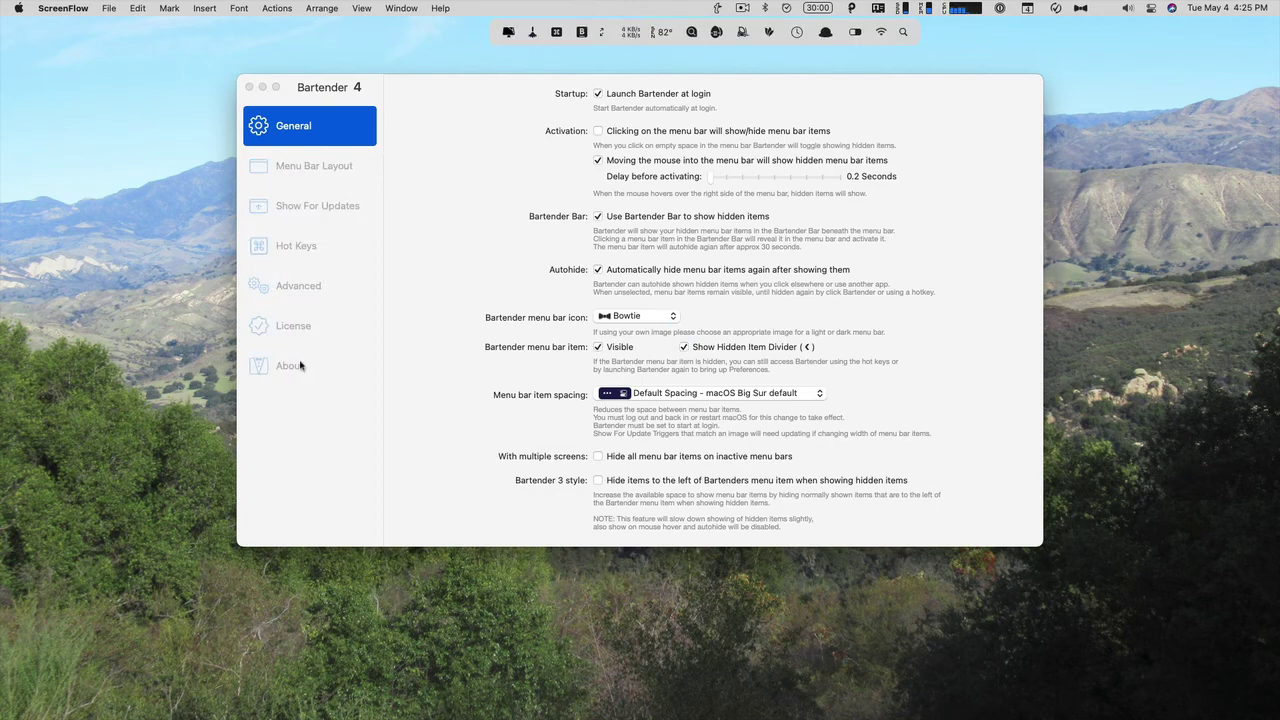
Step: Turn removing the application menu when needed back on in the advanced settings
click(303, 288)
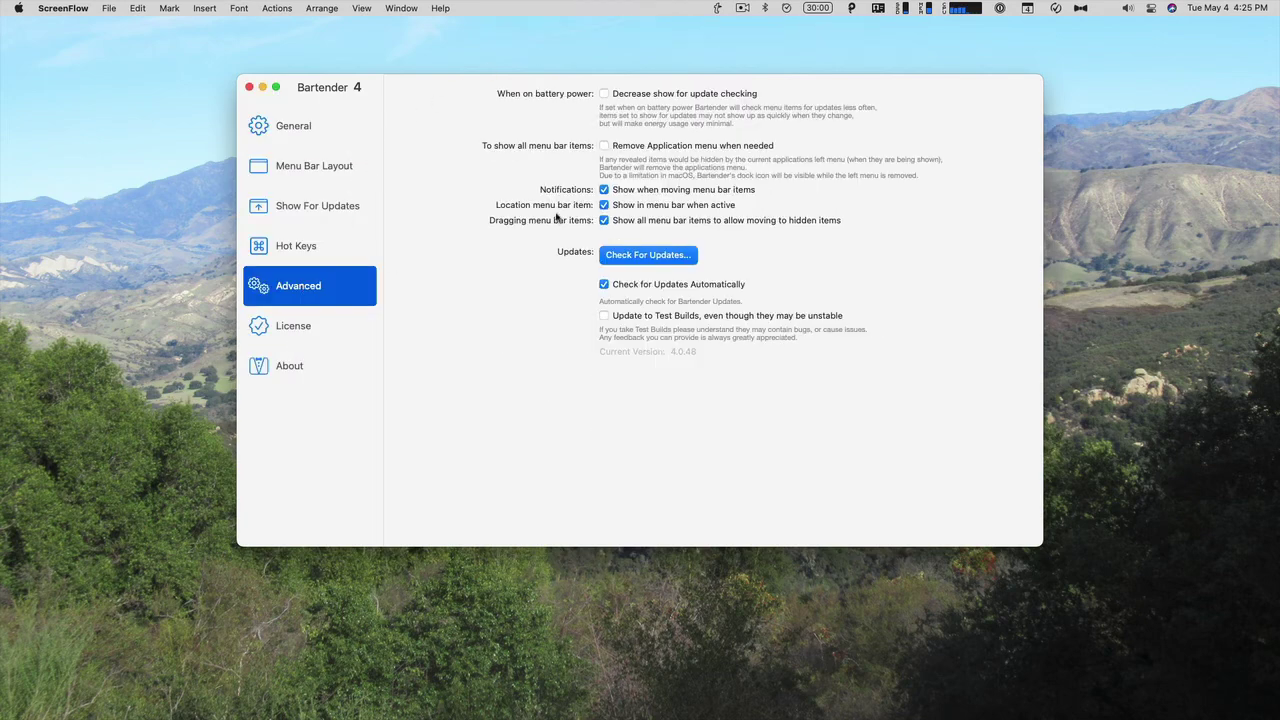
click(605, 147)
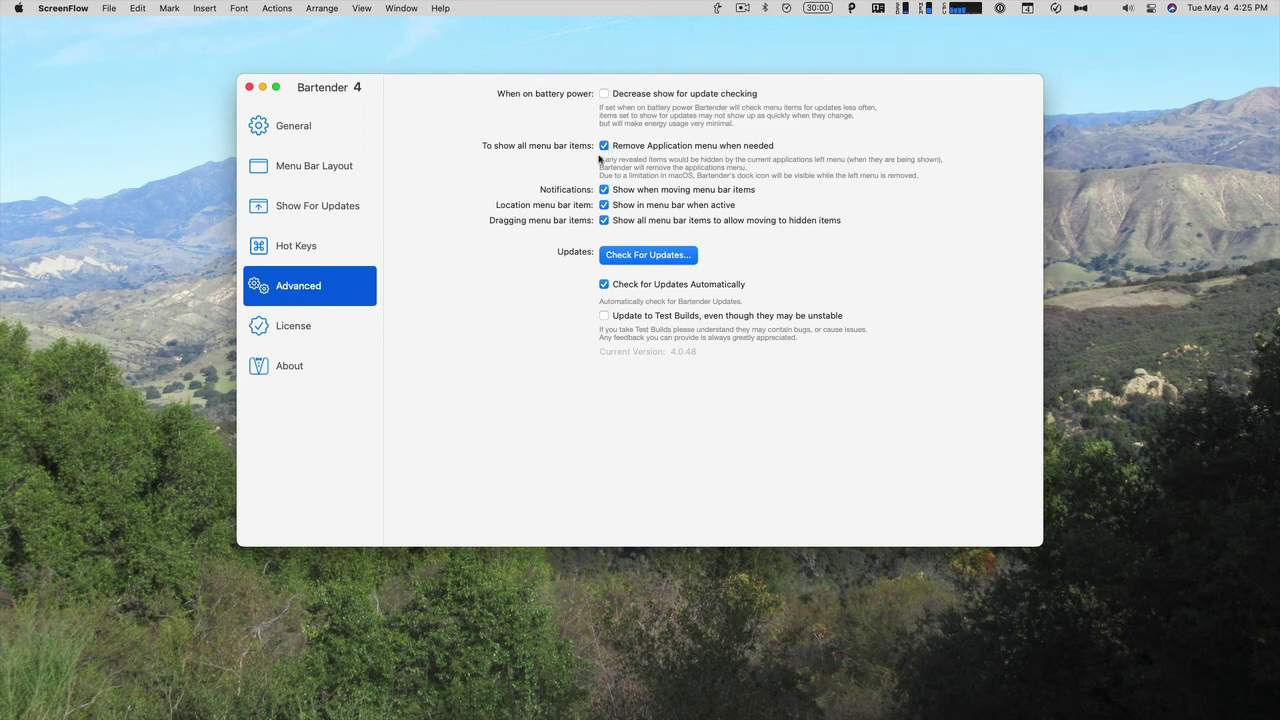